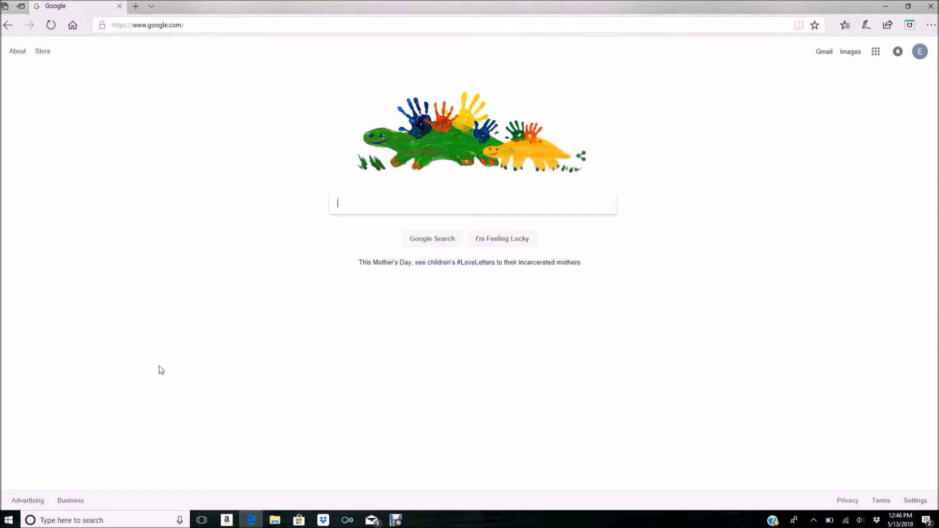
# Replace the Edge address with 'zuum.' and load the suggested ZUUM site
pyautogui.click(193, 26)
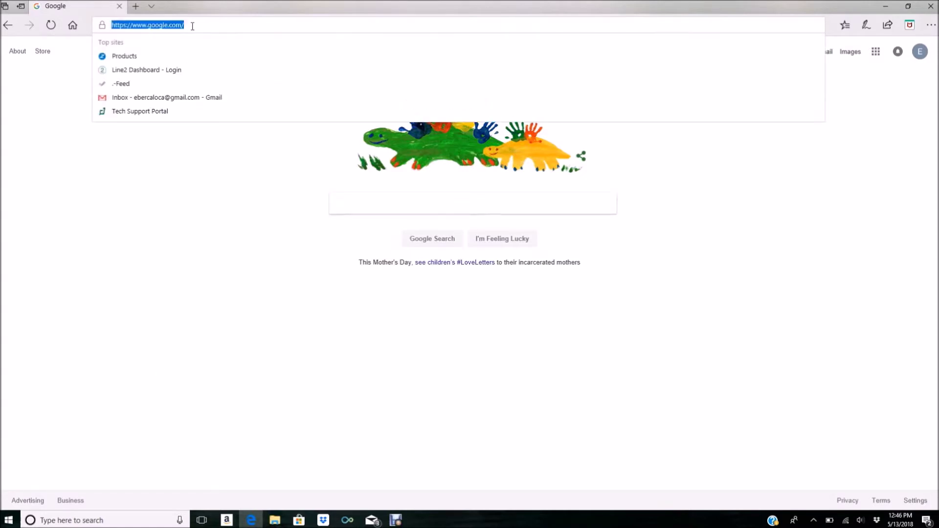
pyautogui.press('BackSpace')
pyautogui.write('zuum.life/')
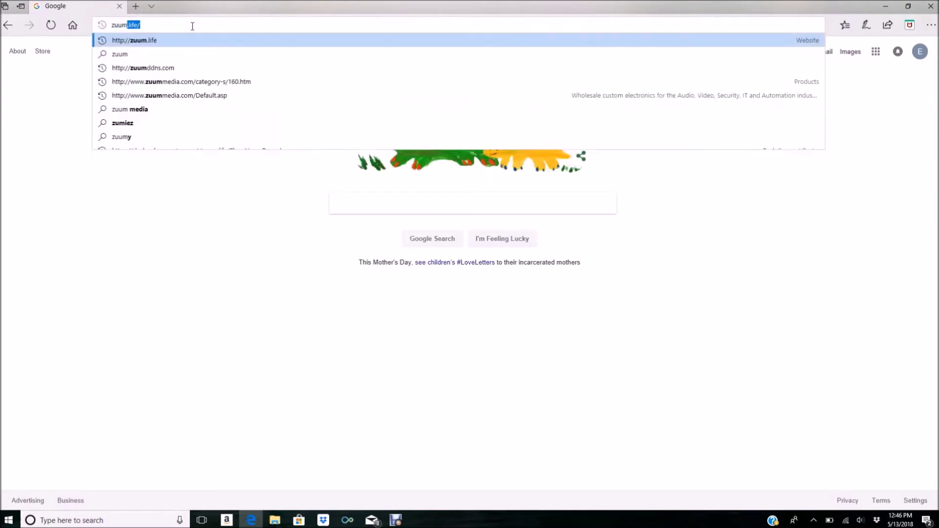
pyautogui.press('Return')
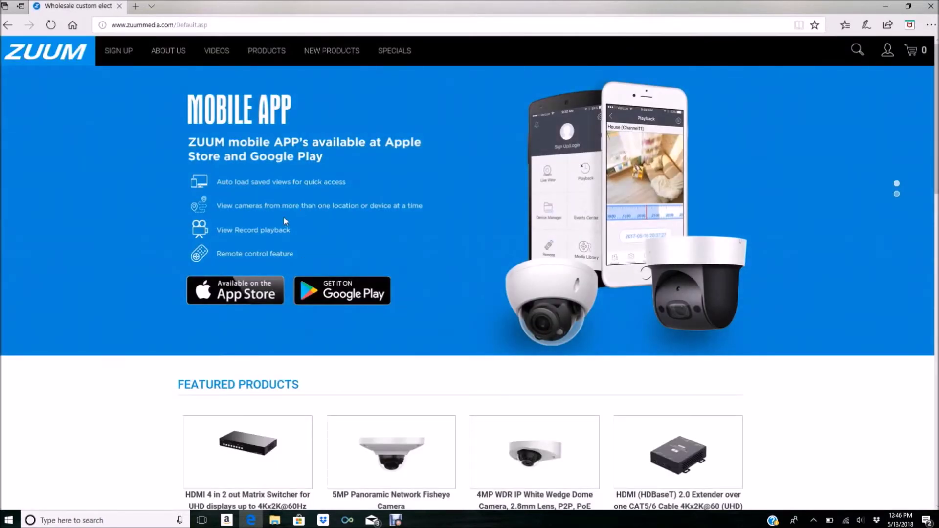
# Browse Products > NVR > LS NVR 4 CHANNEL to the No HDD model's Resources downloads
pyautogui.click(268, 53)
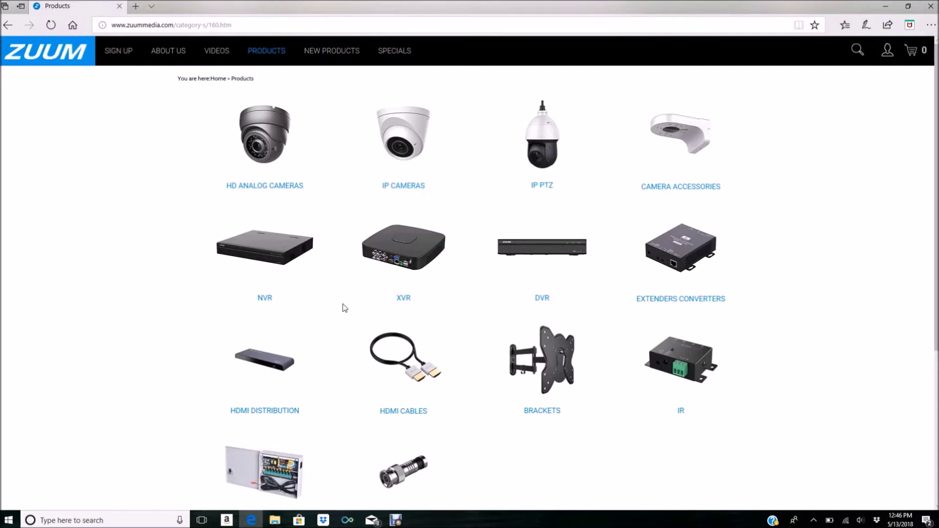
pyautogui.click(265, 303)
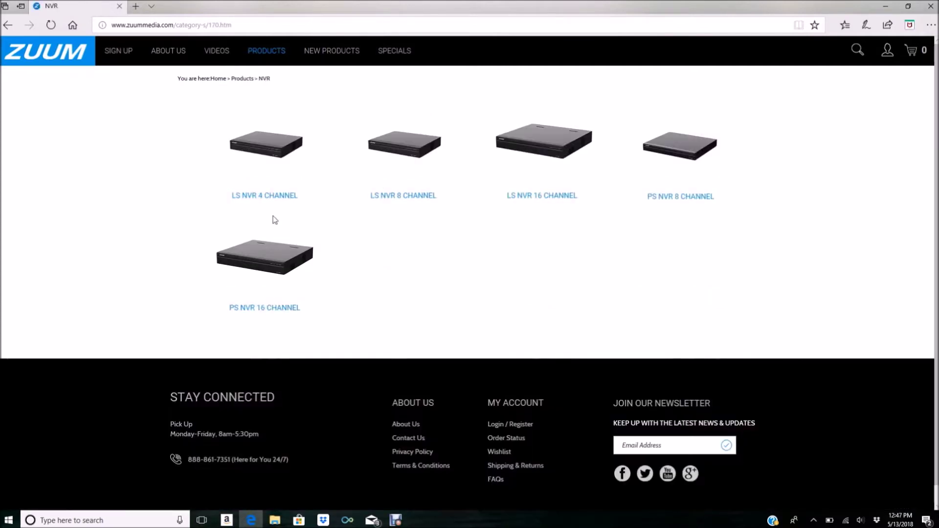
pyautogui.click(264, 196)
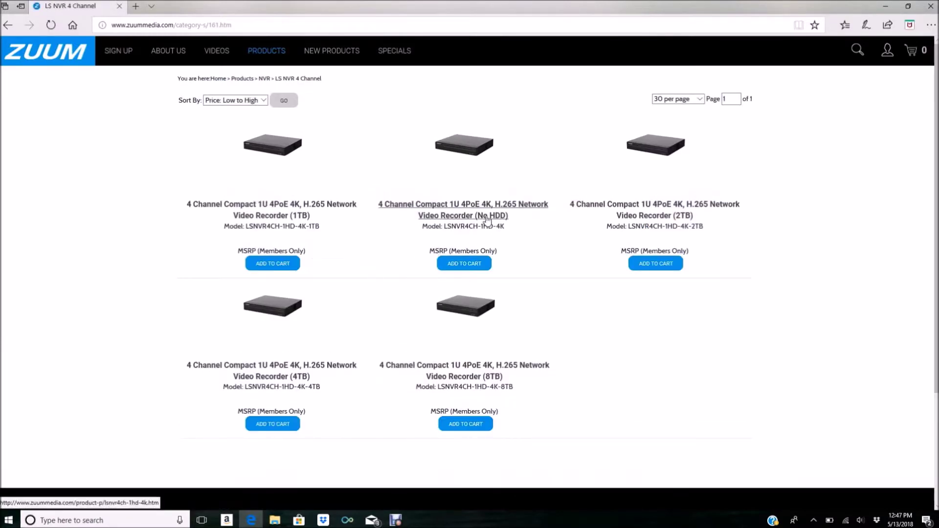
pyautogui.click(486, 217)
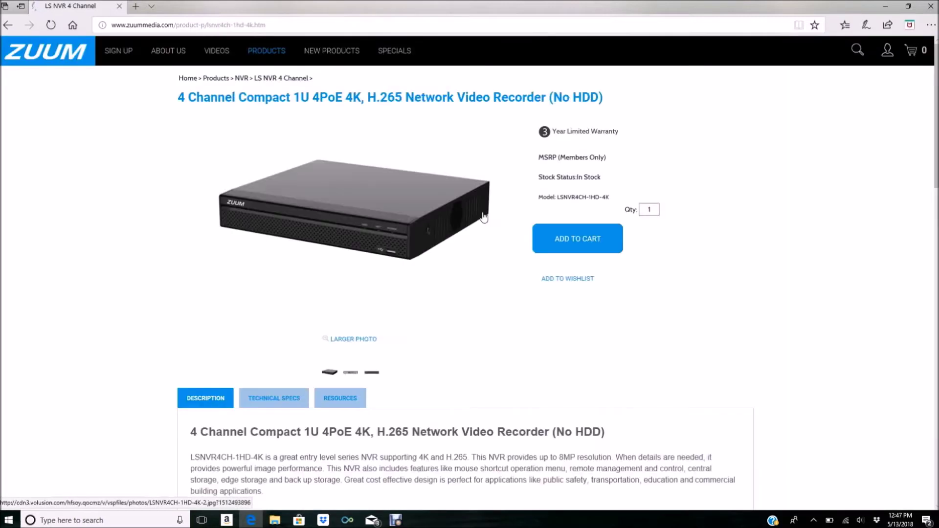
pyautogui.click(341, 399)
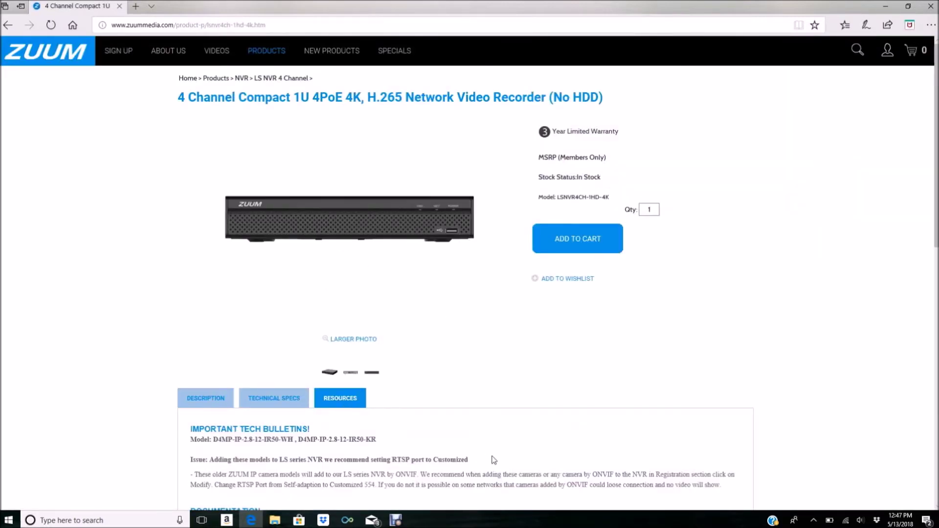
pyautogui.scroll(-10, 492, 458)
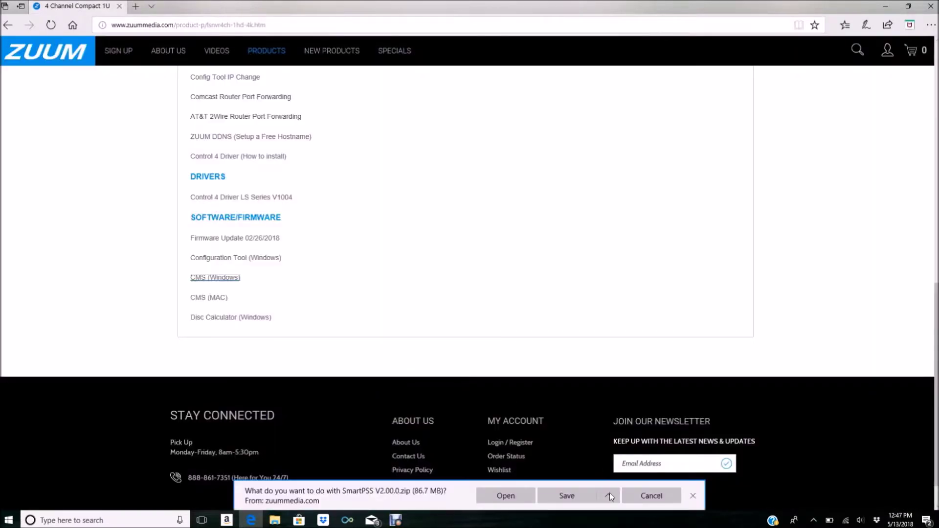
# Save SmartPSS V2.00.0.zip to the OneDrive ZUUM folder with Save as, then open its folder
pyautogui.click(612, 495)
pyautogui.click(590, 480)
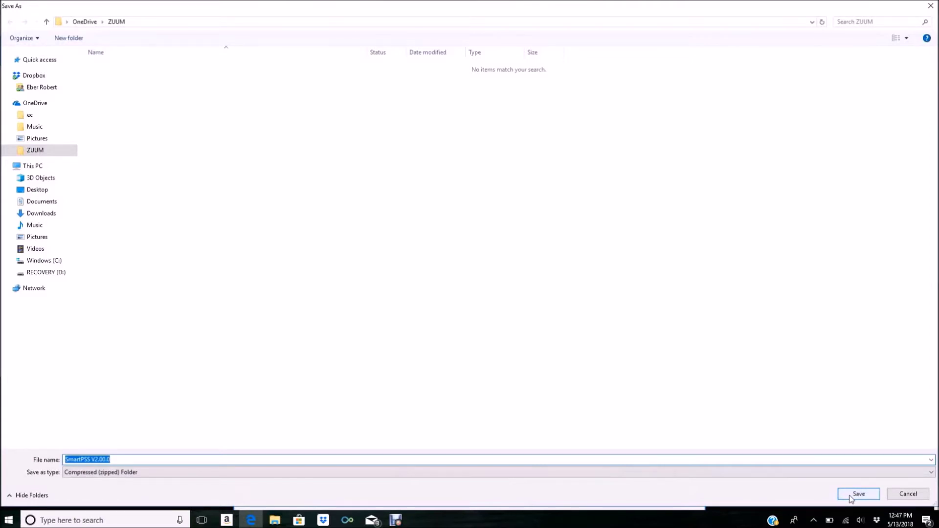
pyautogui.click(851, 496)
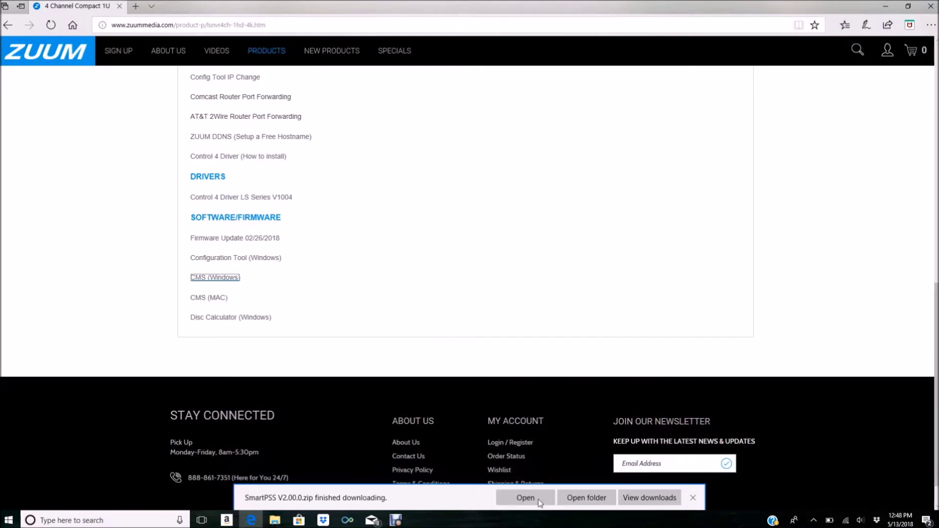
pyautogui.click(586, 498)
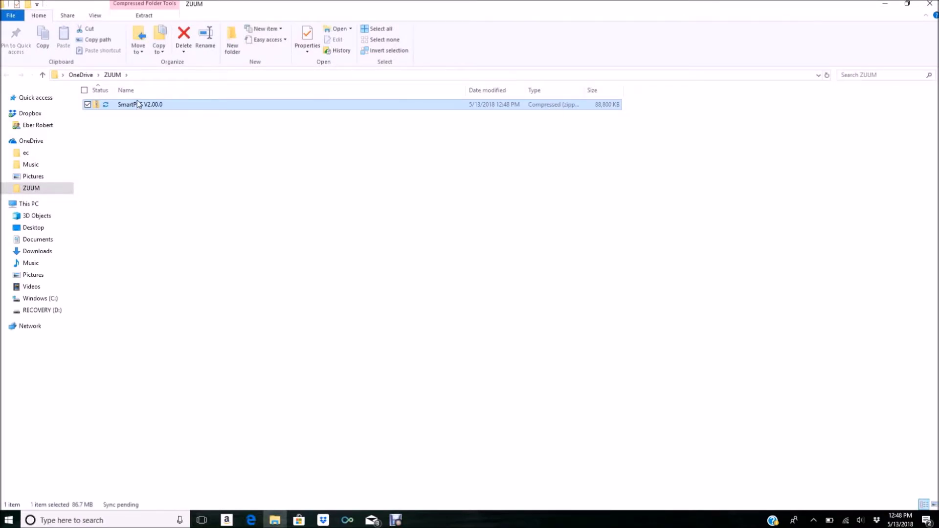
# Extract the SmartPSS V2.00.0 zip to its suggested folder and launch the SmartPSS V2.00.0 installer
pyautogui.rightClick(131, 106)
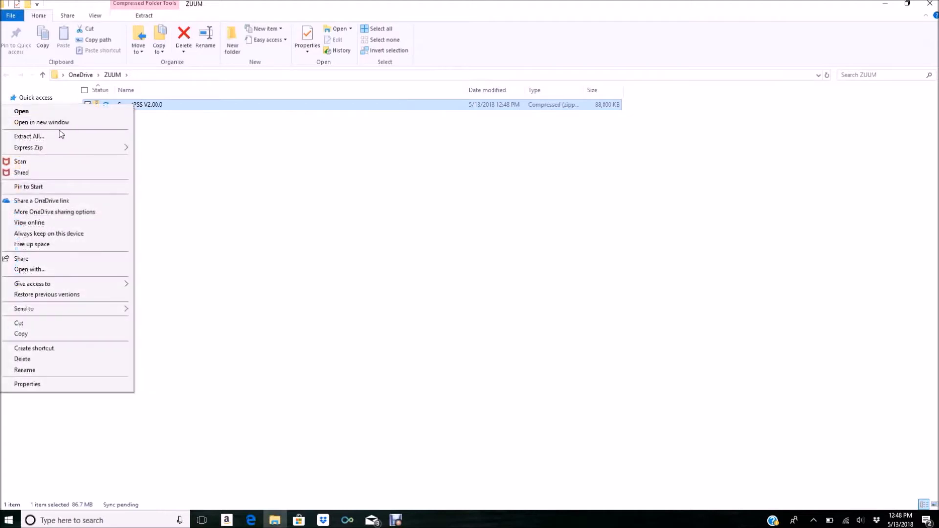
pyautogui.click(53, 139)
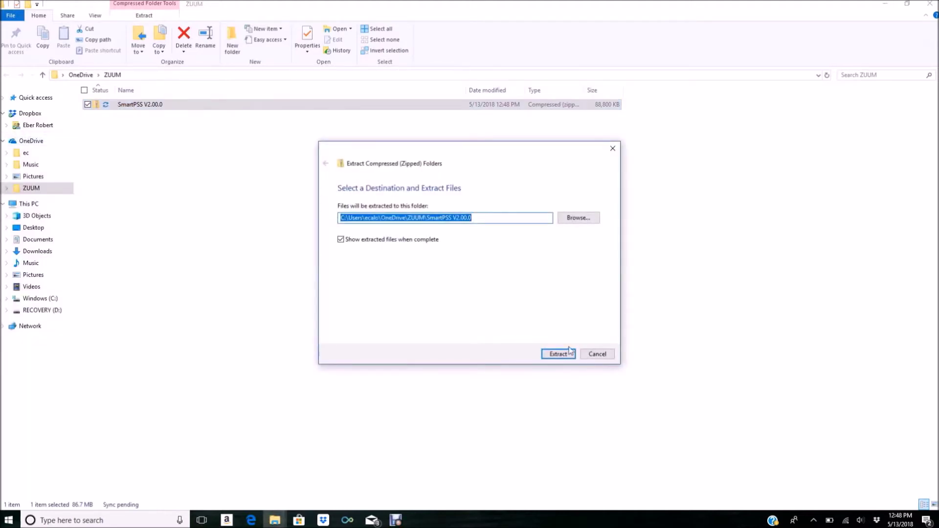
pyautogui.click(563, 354)
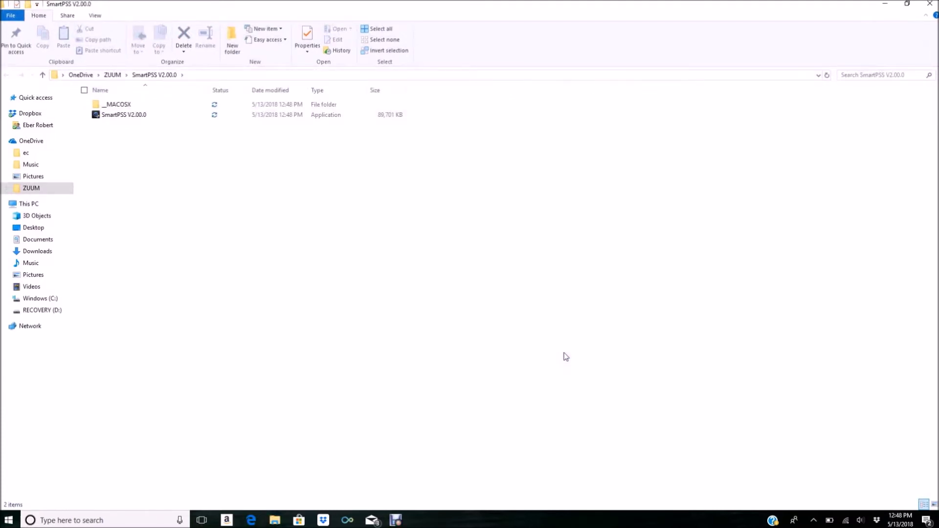
pyautogui.click(125, 119)
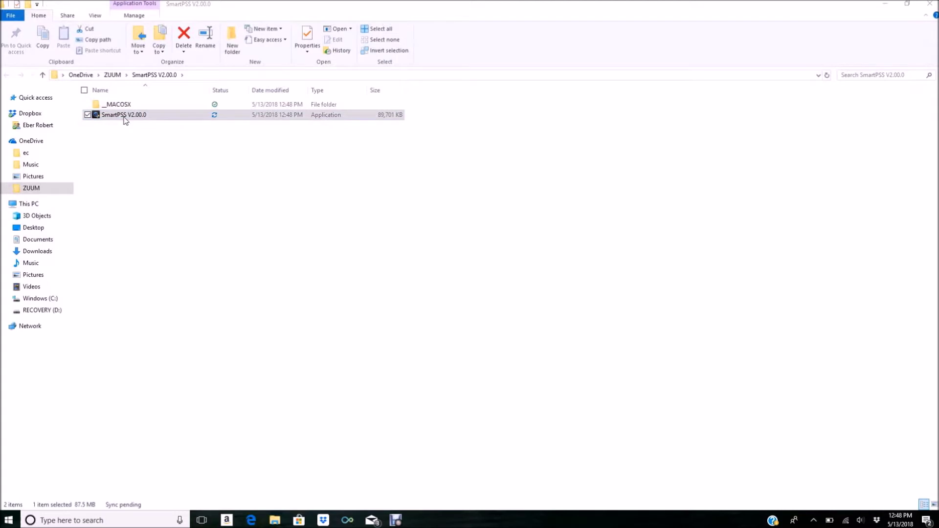
pyautogui.click(125, 119)
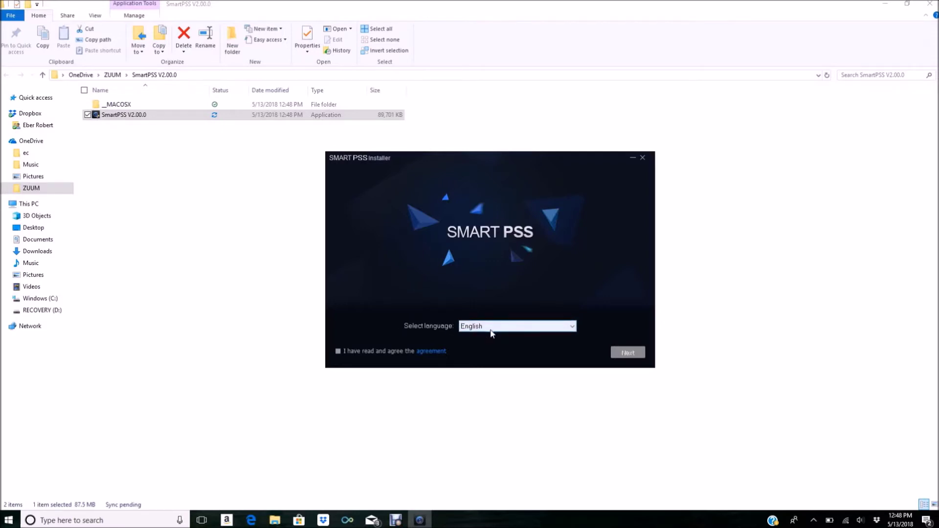
# Accept the licence, exclude Storage Service, install SmartPSS to the default path, and finish
pyautogui.click(337, 351)
pyautogui.click(627, 354)
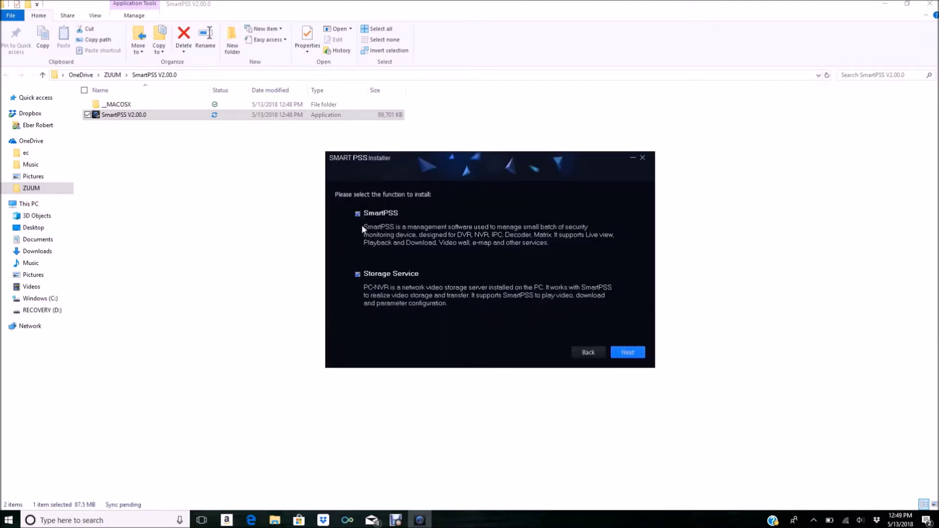
pyautogui.click(358, 275)
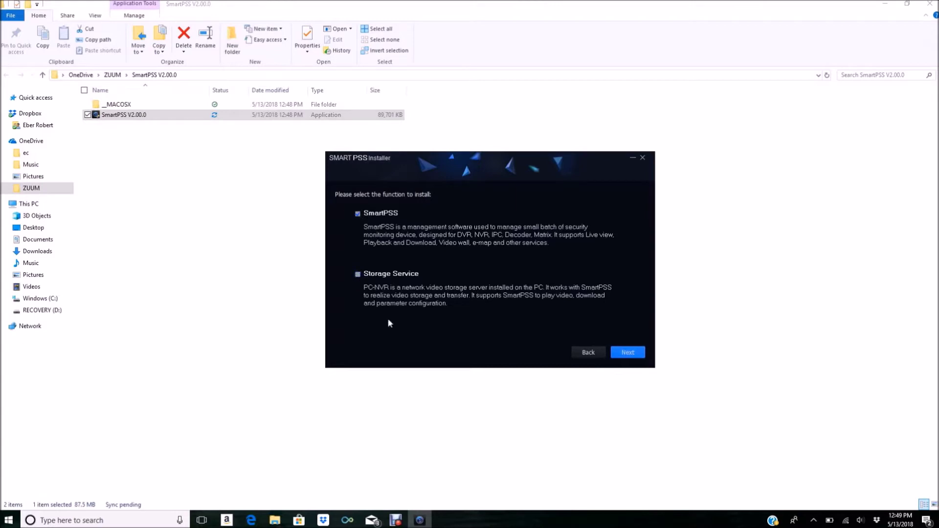
pyautogui.click(617, 354)
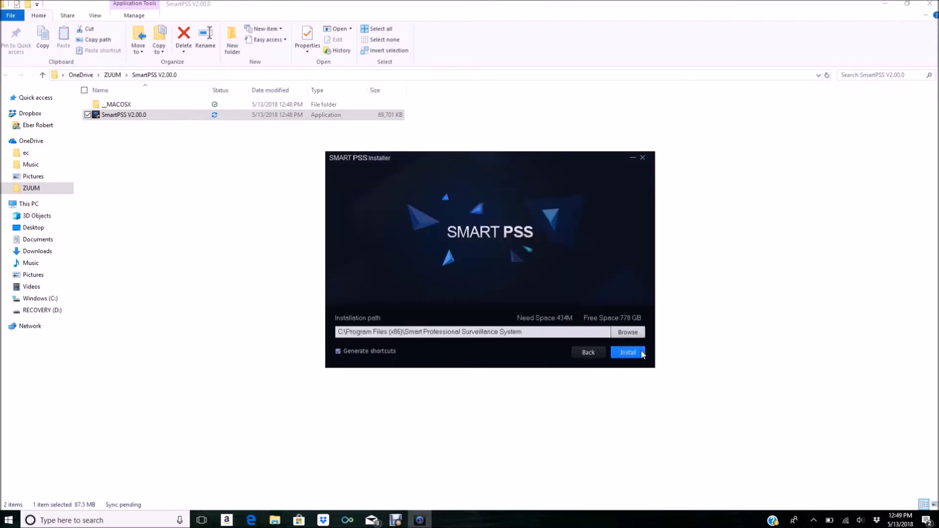
pyautogui.click(638, 353)
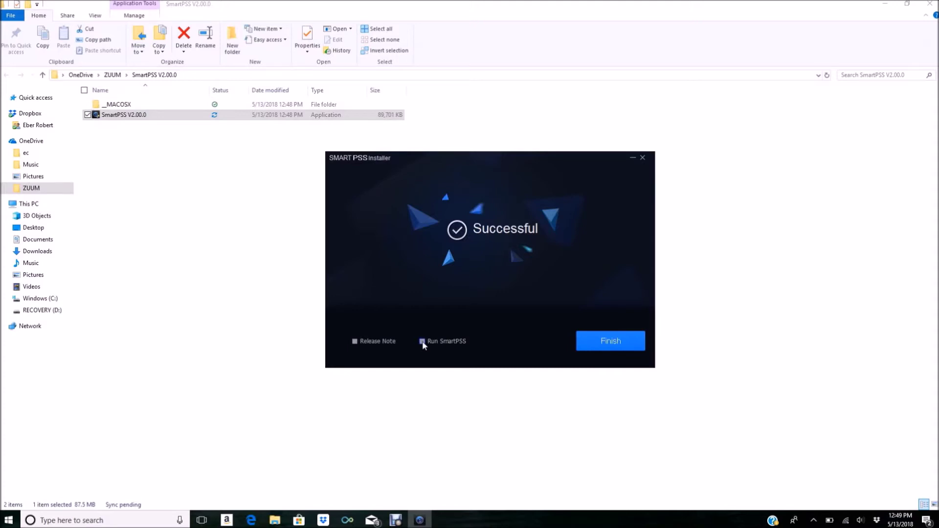
pyautogui.click(595, 349)
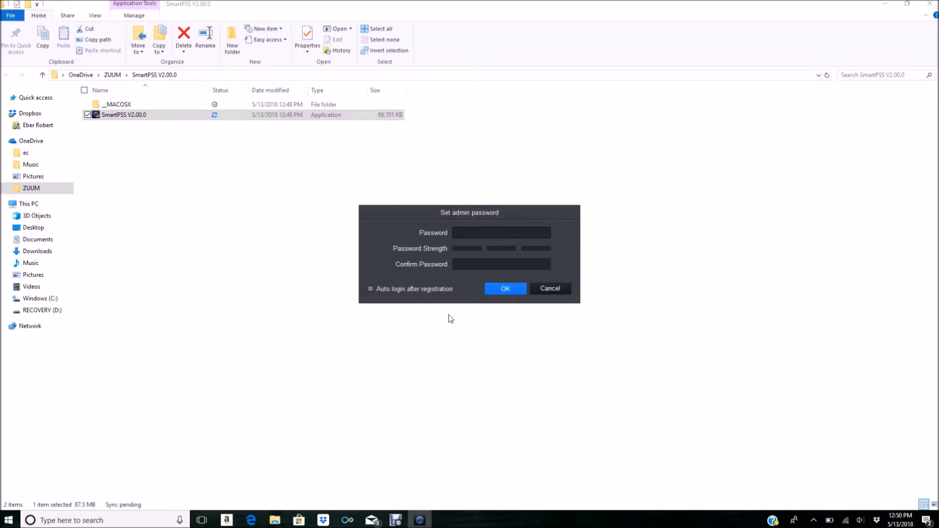
# Enter and confirm the admin password, enable Auto login after registration, and confirm
pyautogui.write('***********')
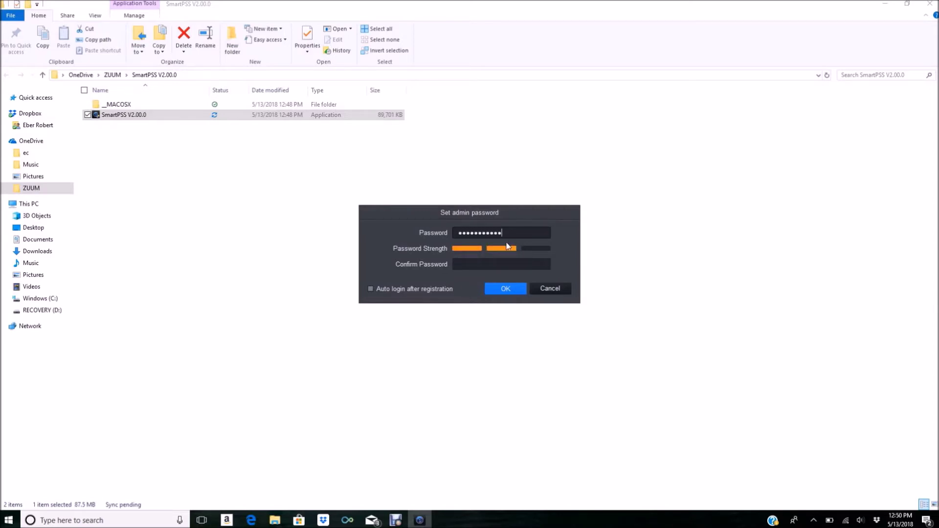
pyautogui.click(485, 264)
pyautogui.write('***********')
pyautogui.click(370, 289)
pyautogui.click(493, 293)
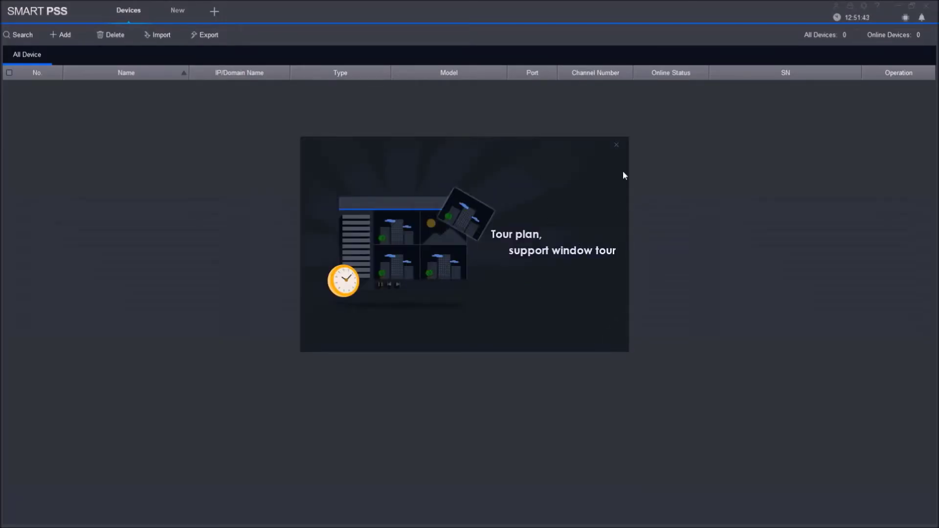
# Dismiss the tour plan popup and close the Devices tab to reach the home page
pyautogui.click(616, 146)
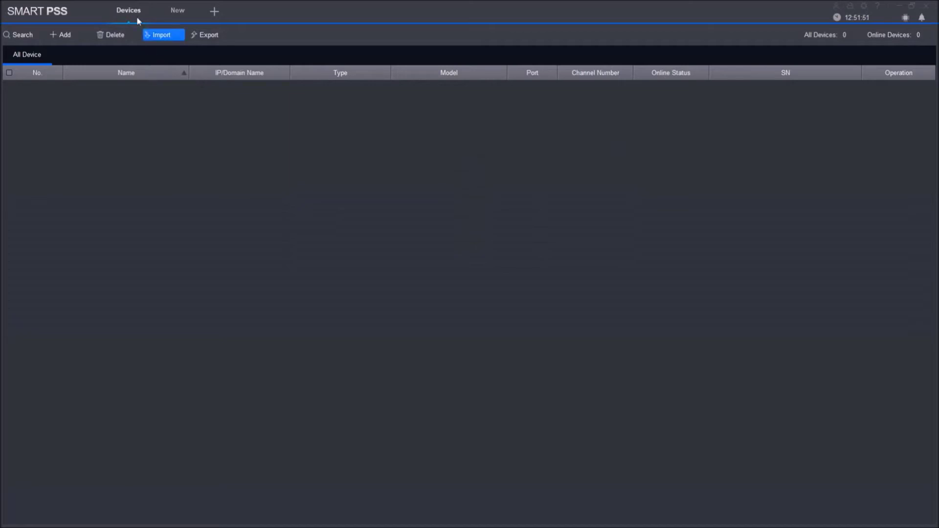
pyautogui.click(149, 6)
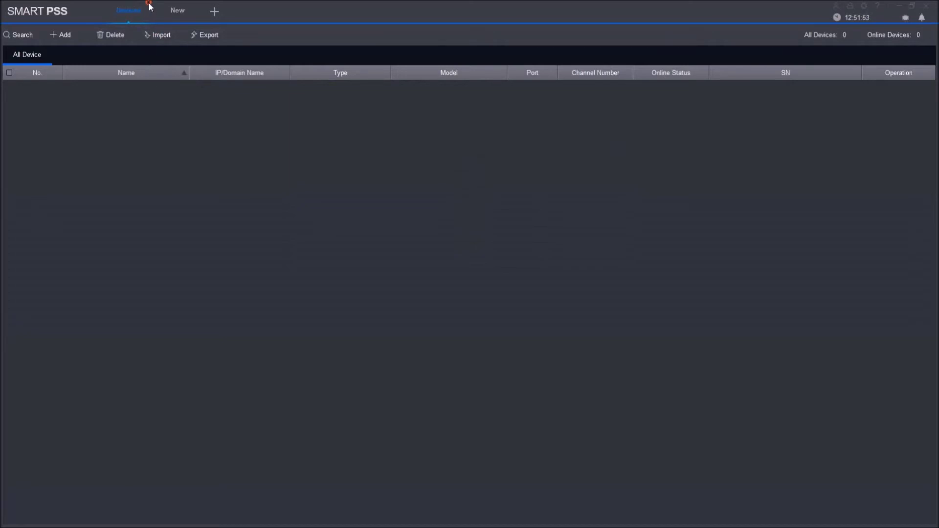
pyautogui.click(149, 3)
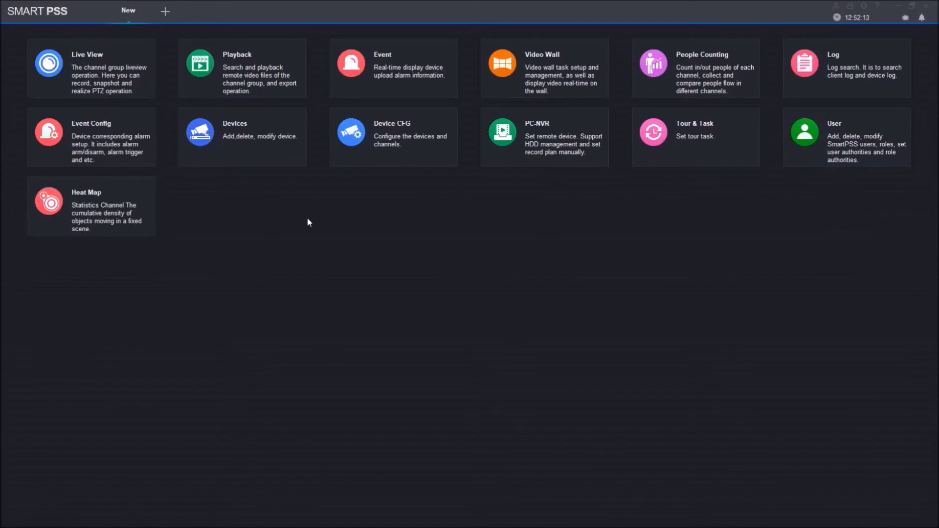
# Open the Devices module and bring up the Manually Add form
pyautogui.click(242, 143)
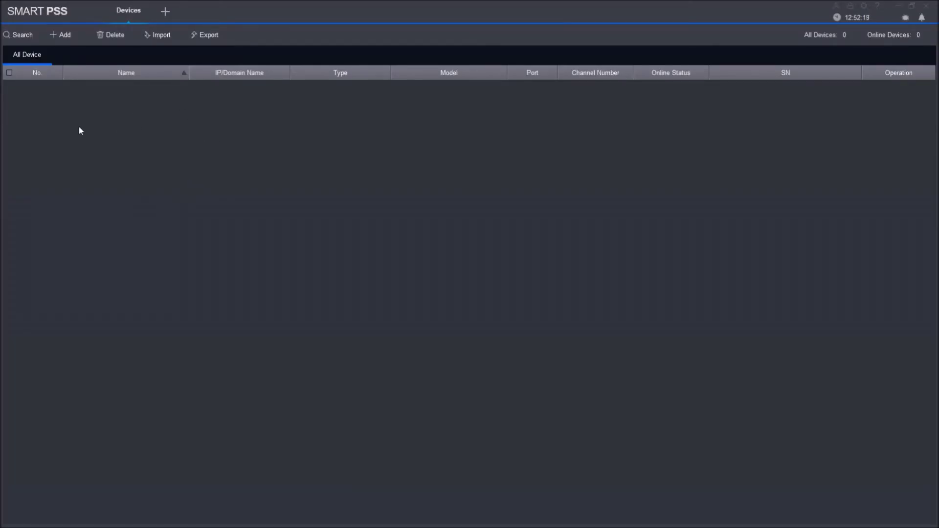
pyautogui.click(64, 36)
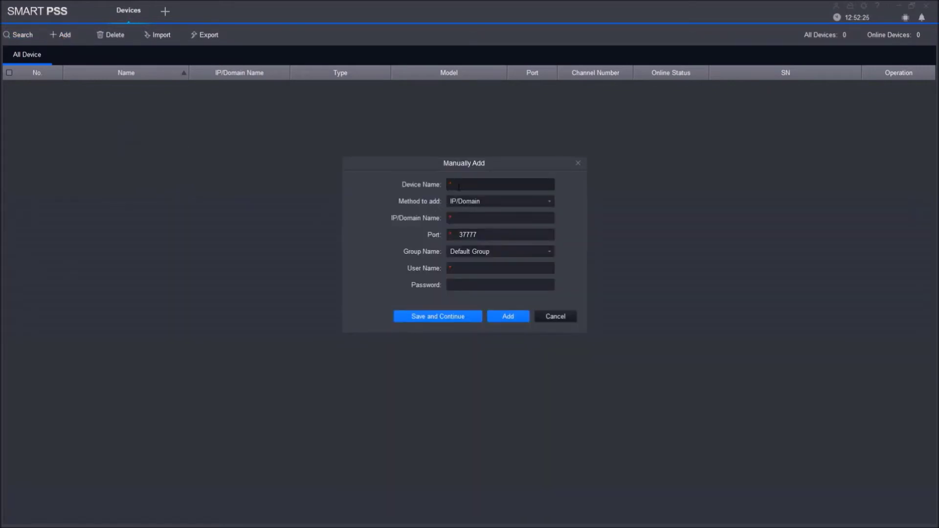
# Name the device 'Showroom' and switch the add method to SN
pyautogui.write('Showrom')
pyautogui.press('BackSpace')
pyautogui.press('BackSpace')
pyautogui.write('om')
pyautogui.click(542, 201)
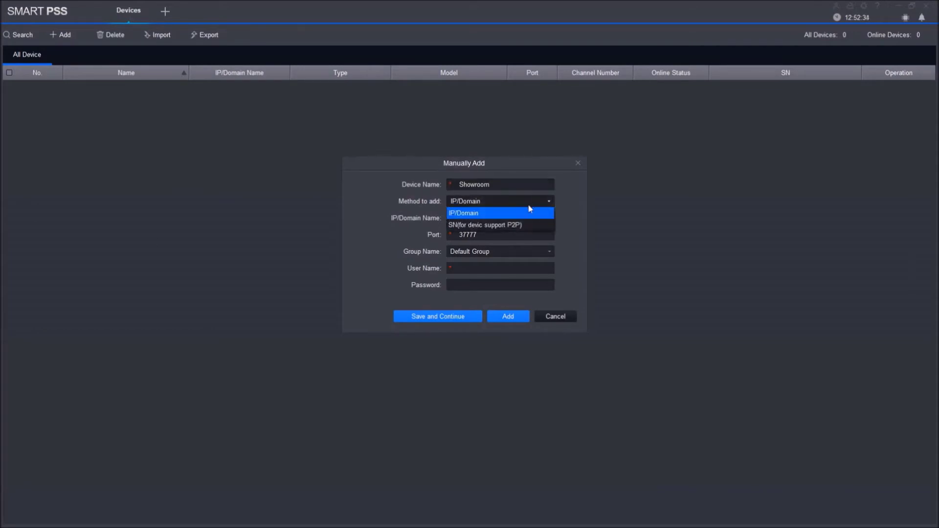
pyautogui.click(484, 227)
# Enter the NVR's serial number, user name admin and the device password, then add it
pyautogui.click(476, 227)
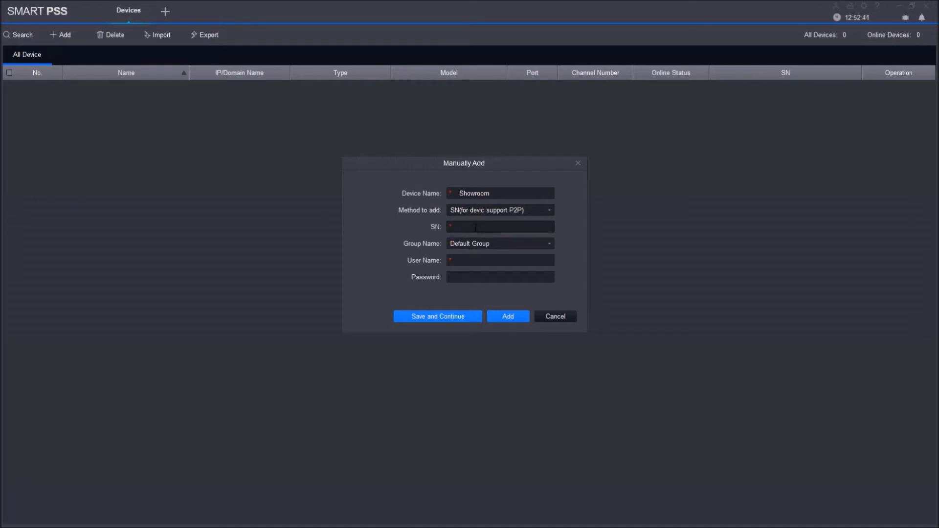
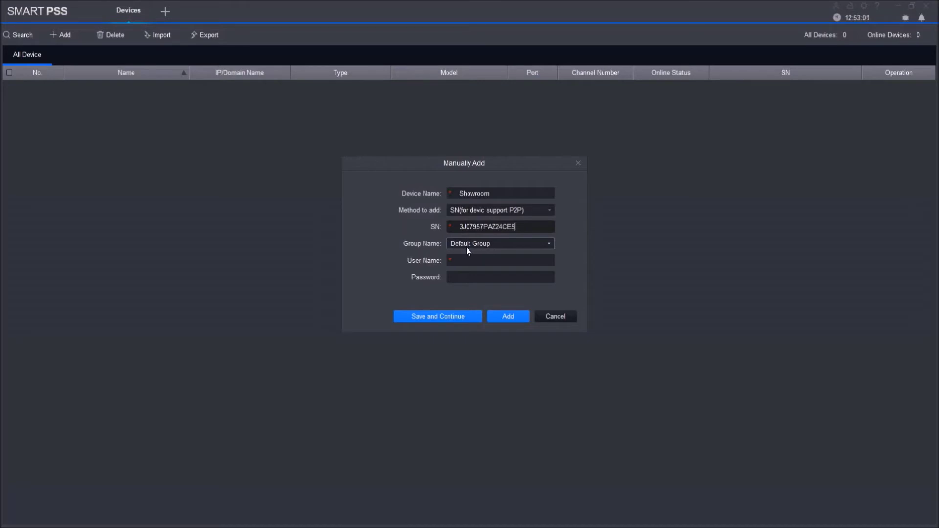
pyautogui.click(449, 260)
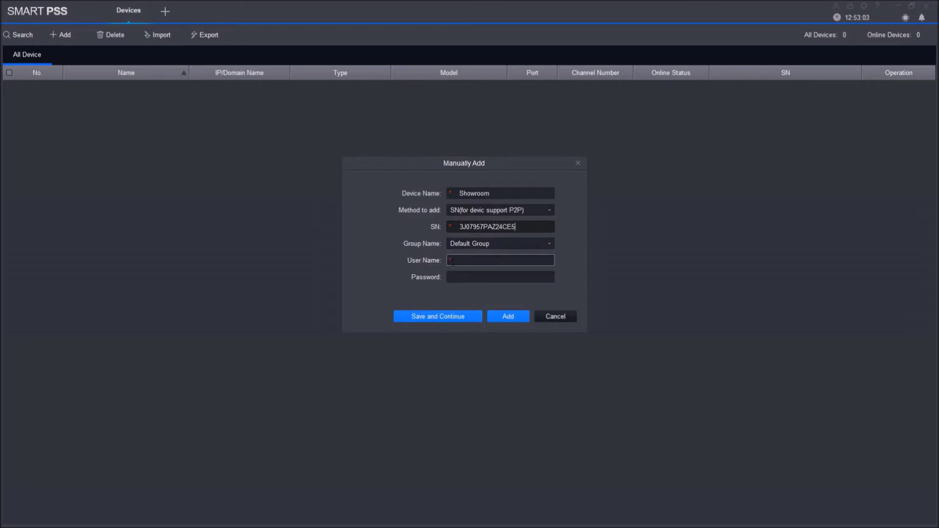
pyautogui.write('admin')
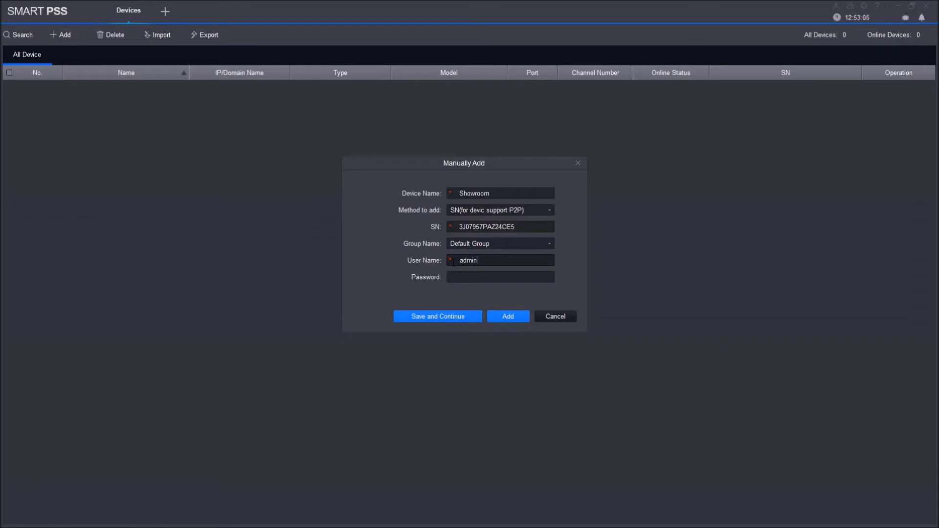
pyautogui.click(457, 275)
pyautogui.write('********')
pyautogui.click(504, 318)
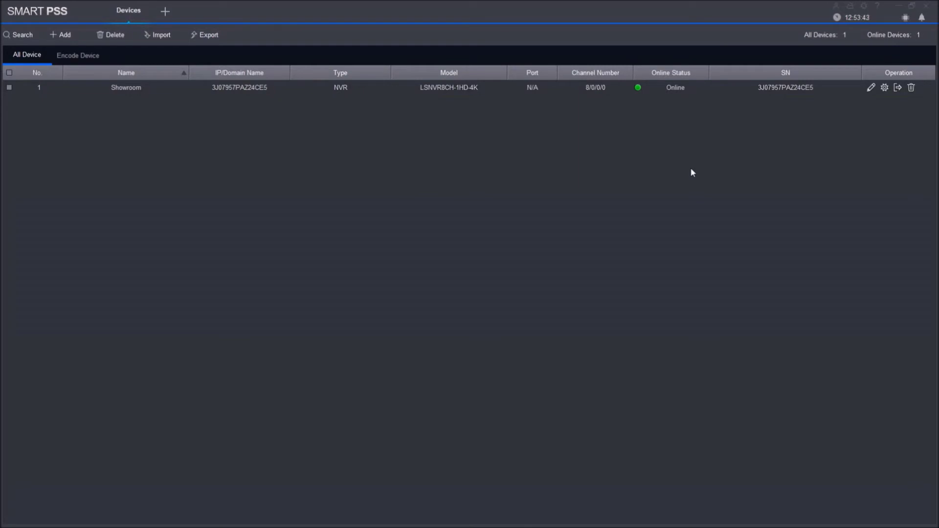
# Review the Showroom NVR in Modify Device, then open its Device CFG page
pyautogui.click(870, 88)
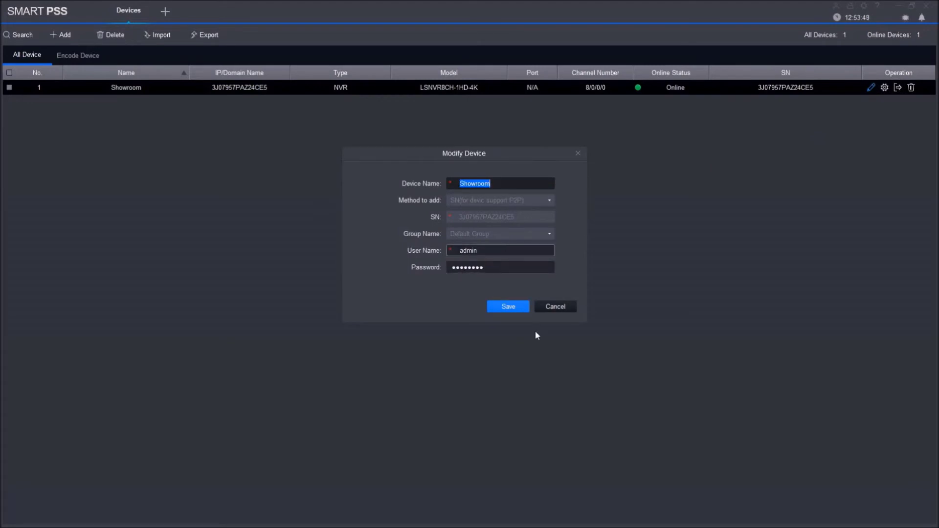
pyautogui.click(559, 309)
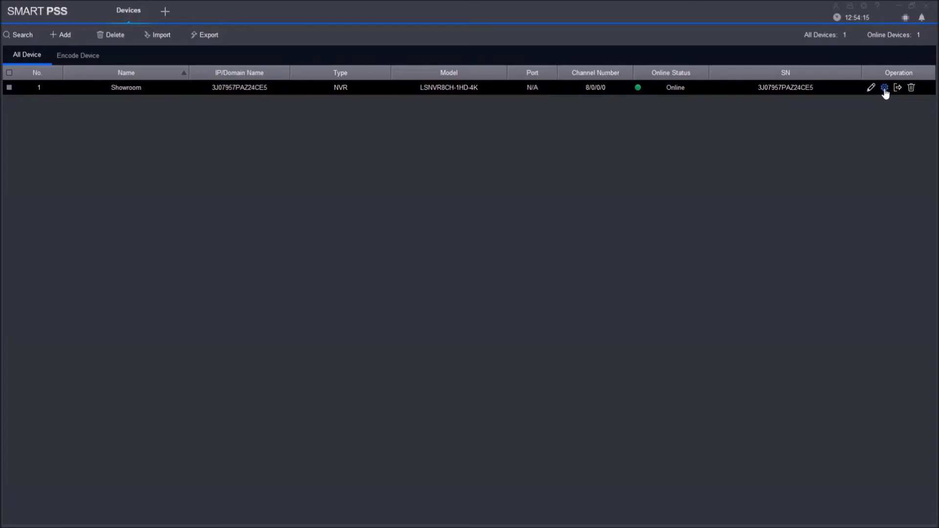
pyautogui.click(884, 88)
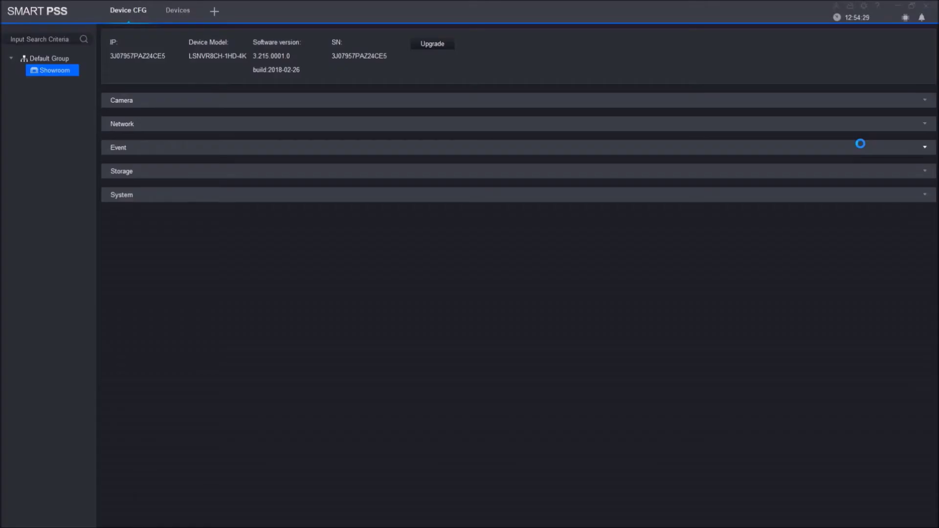
# Expand the Showroom NVR's Camera, Network, Event, Storage and System setting groups
pyautogui.click(186, 101)
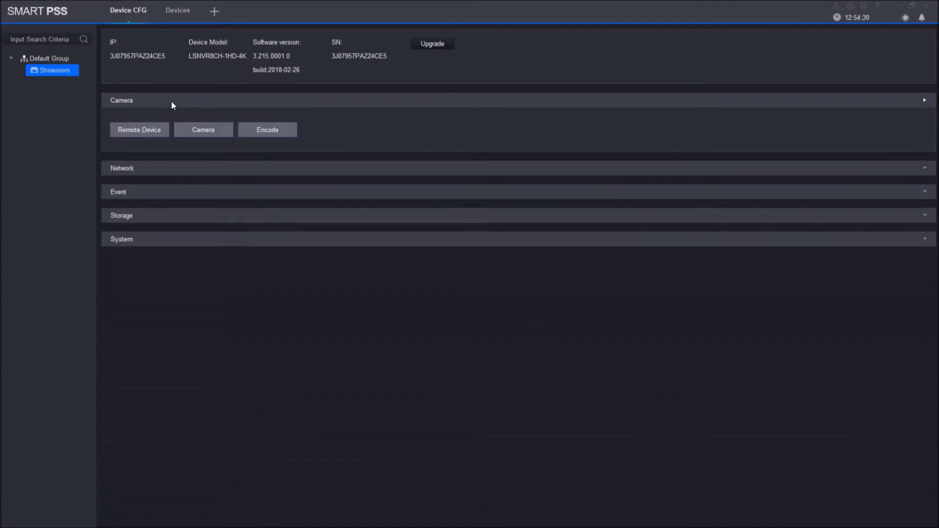
pyautogui.click(155, 103)
pyautogui.click(150, 131)
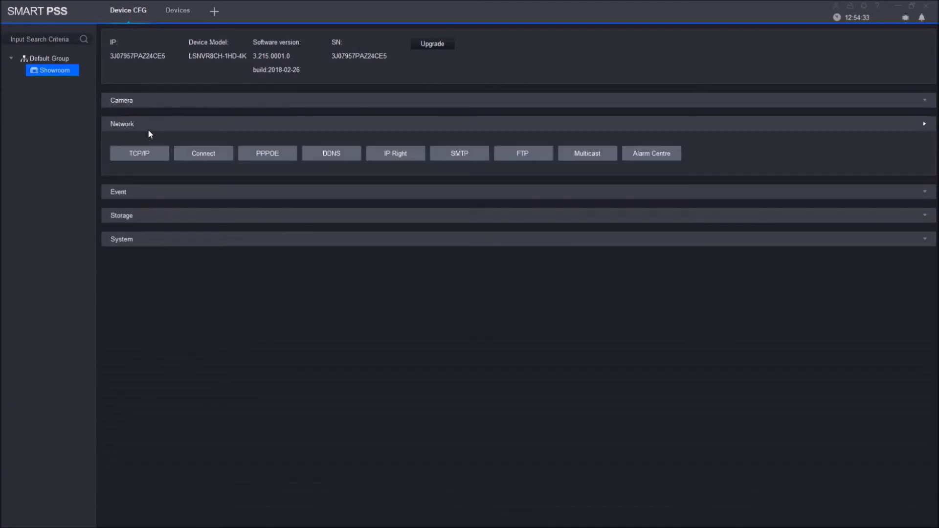
pyautogui.click(141, 192)
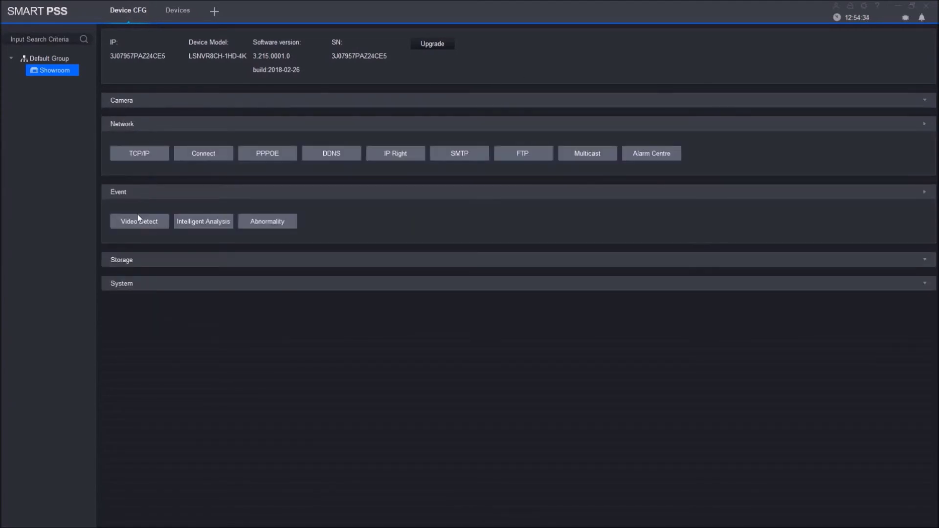
pyautogui.click(133, 262)
pyautogui.click(138, 327)
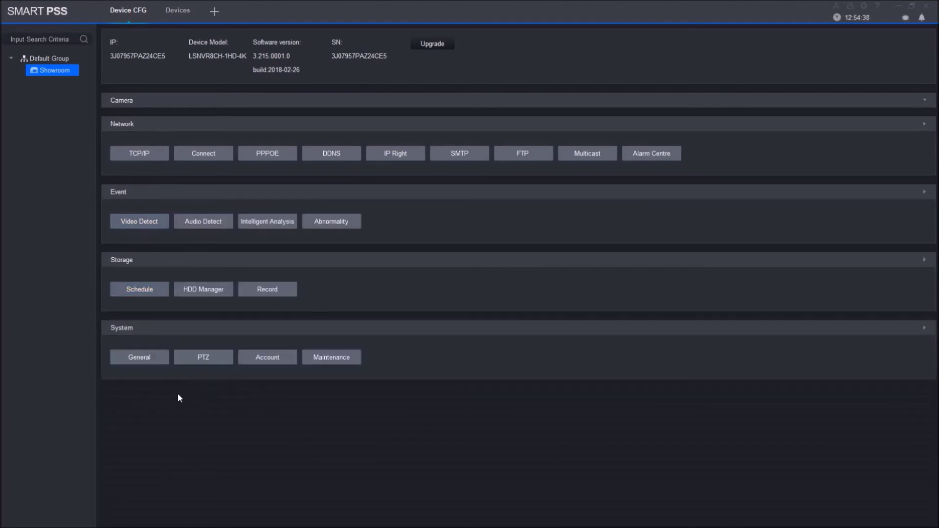
# Review the general system, recording schedule and network connection pages, then launch the firmware upgrade
pyautogui.click(127, 359)
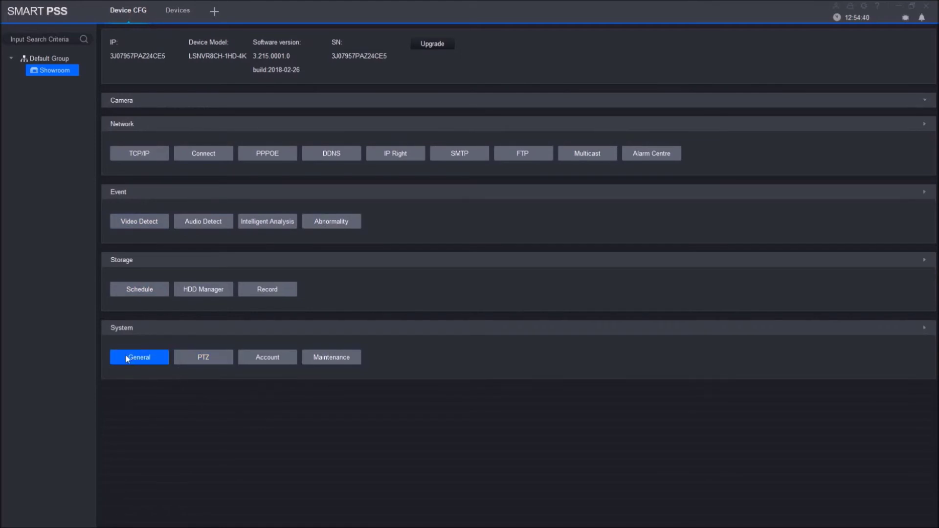
pyautogui.click(151, 291)
pyautogui.click(209, 153)
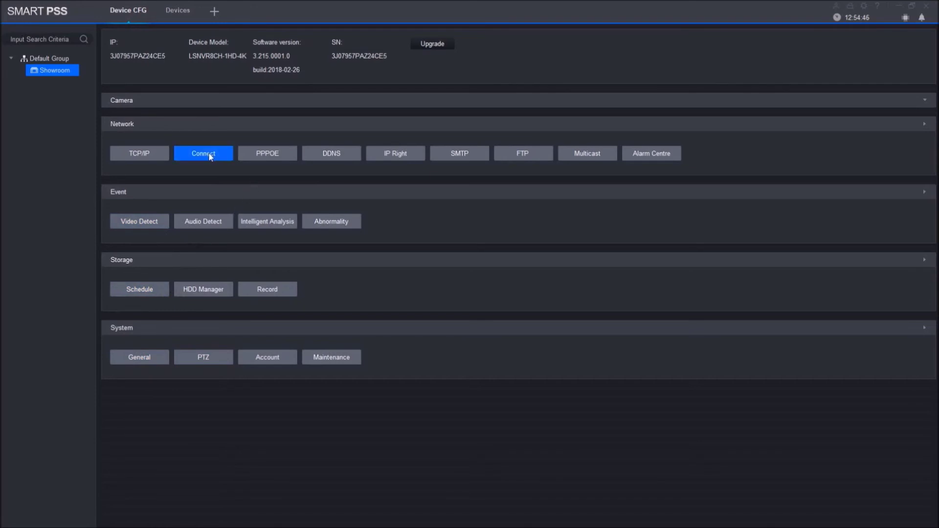
pyautogui.click(179, 106)
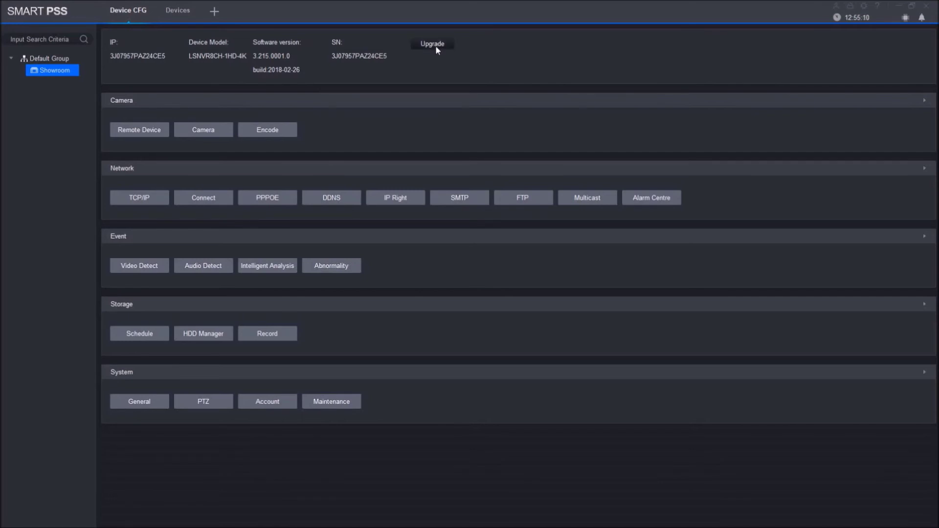
pyautogui.click(435, 45)
# Browse into the SmartPSS V2.00.0 folder for firmware, then cancel without choosing a file
pyautogui.click(572, 213)
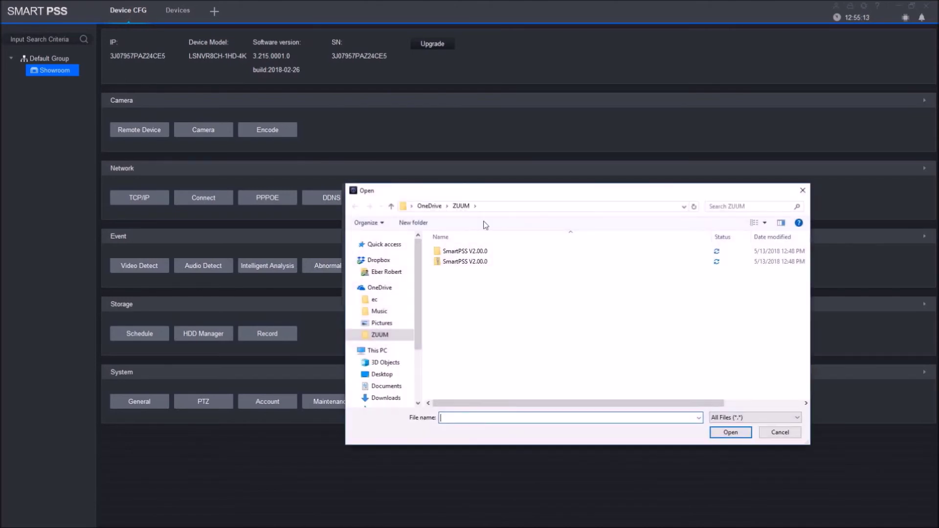
pyautogui.click(476, 253)
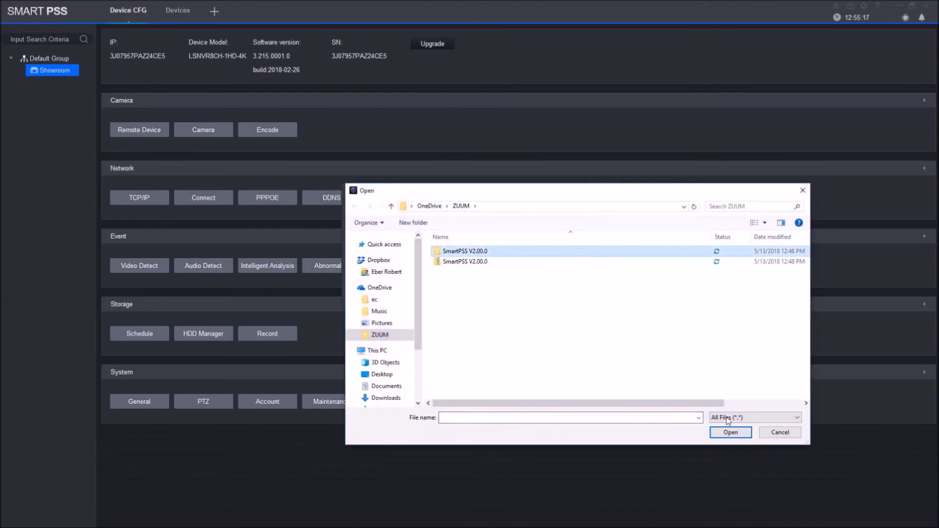
pyautogui.click(730, 432)
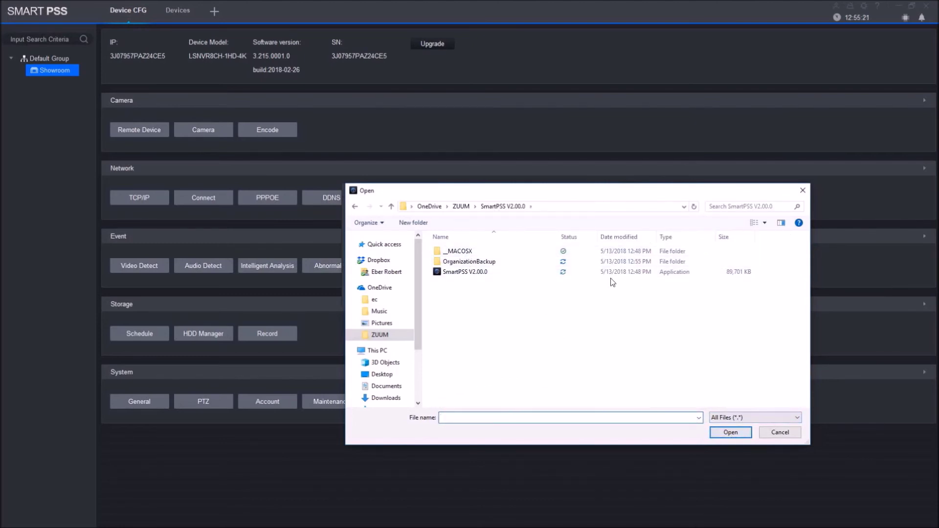
pyautogui.click(611, 251)
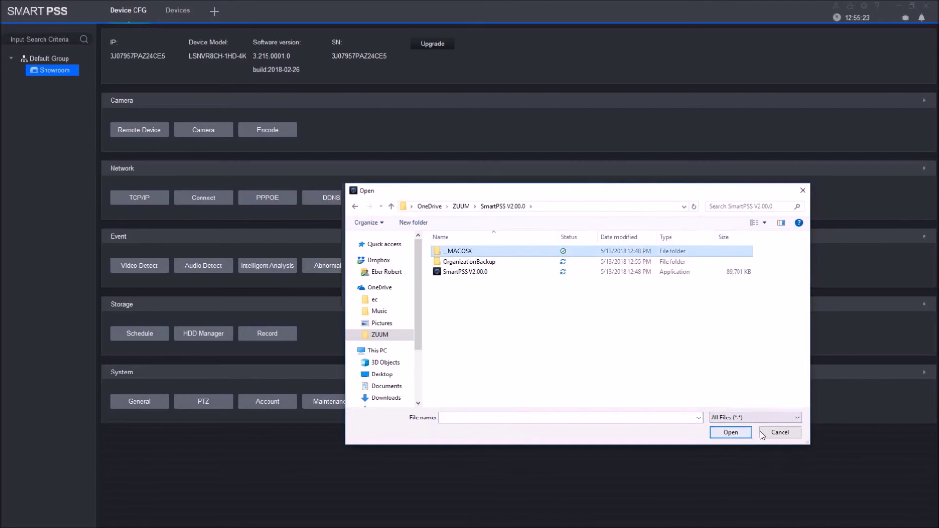
pyautogui.click(780, 432)
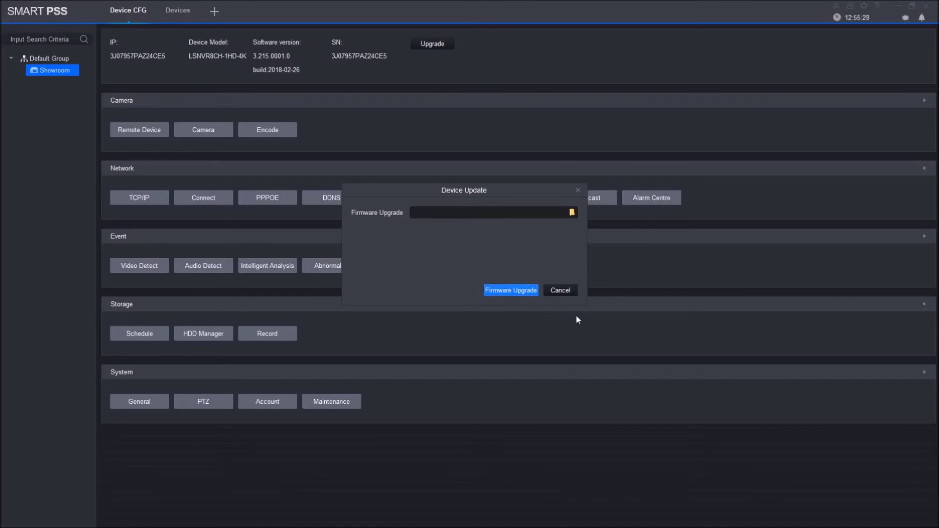
pyautogui.click(563, 293)
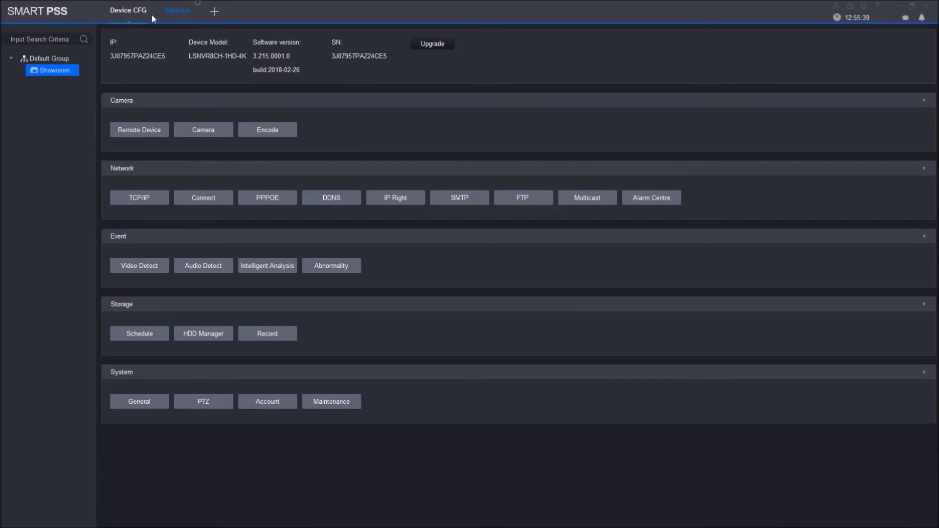
# Close the Devices and Device CFG tabs and open Live View from the home page
pyautogui.click(197, 3)
pyautogui.click(149, 5)
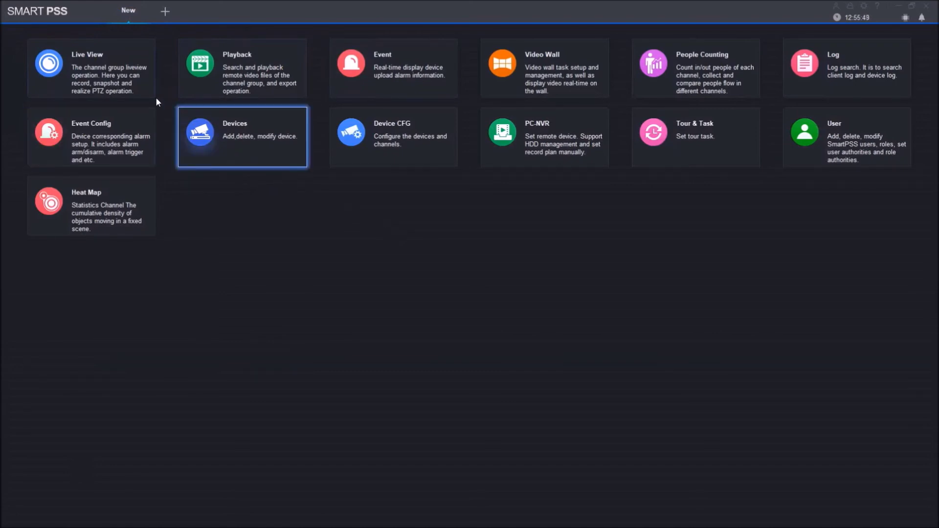
pyautogui.click(108, 72)
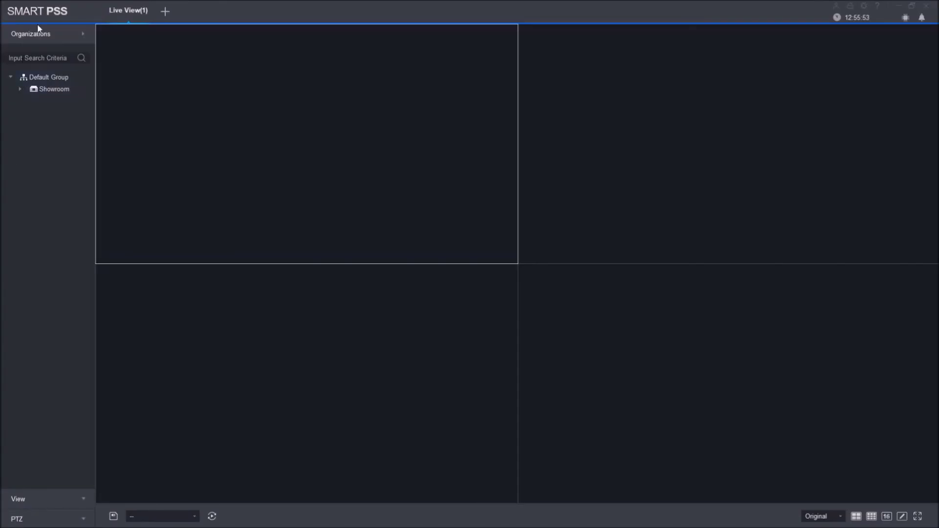
# Start the Showroom cameras' live feeds, enlarge the bottom-left IPC feed, then restore the 2x2 grid
pyautogui.click(43, 89)
pyautogui.doubleClick(43, 89)
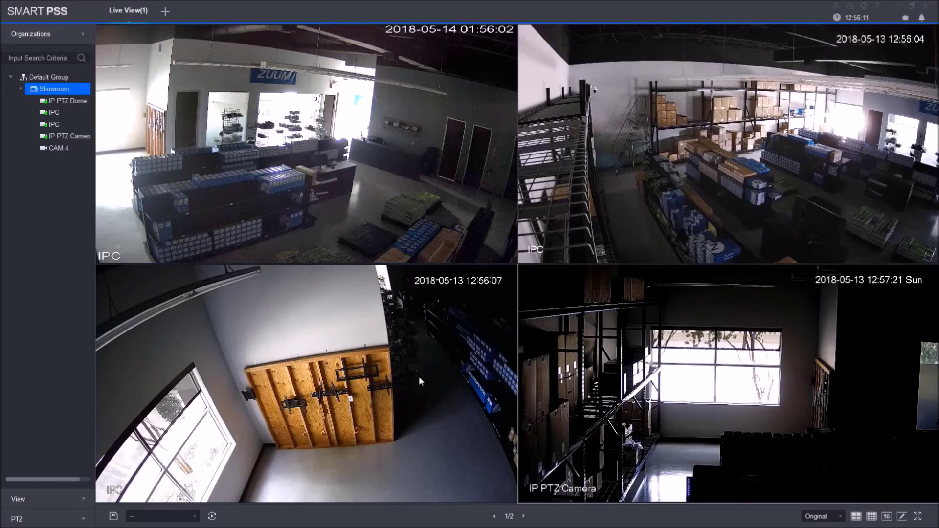
pyautogui.moveTo(353, 403)
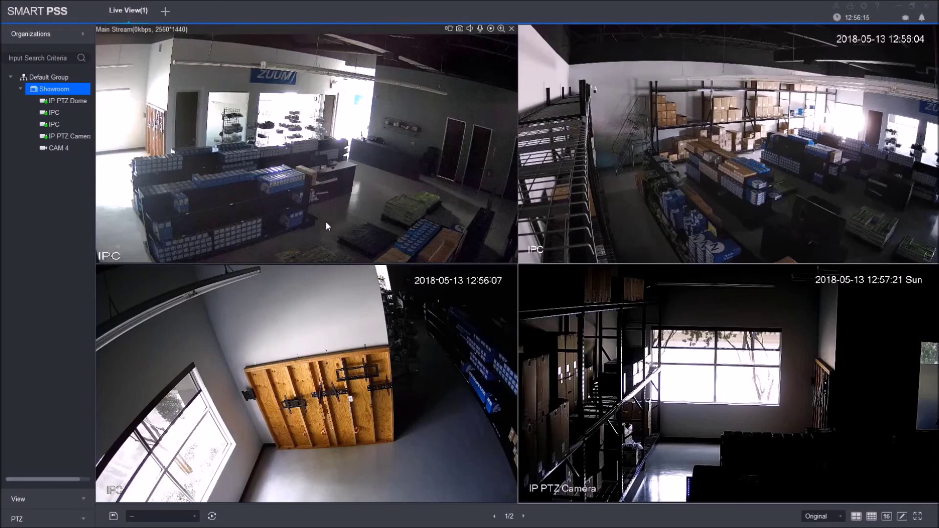
pyautogui.moveTo(404, 367)
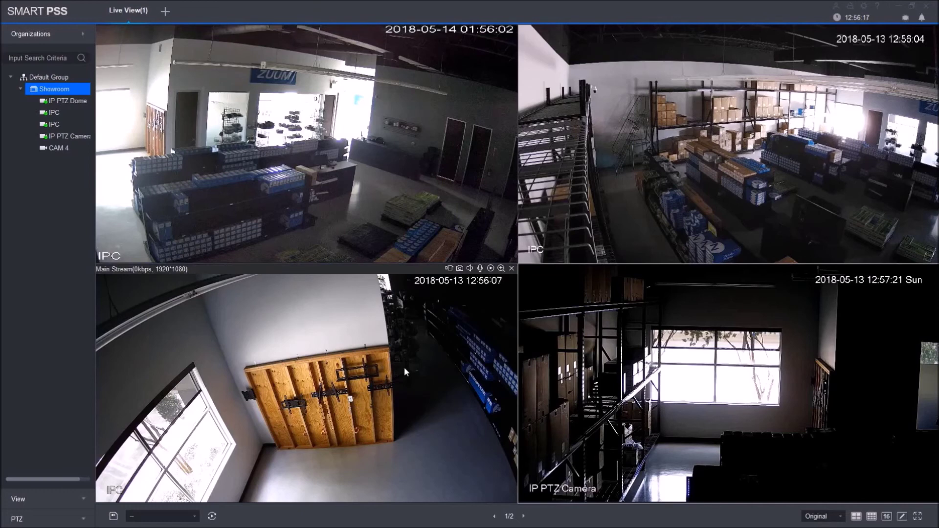
pyautogui.doubleClick(404, 367)
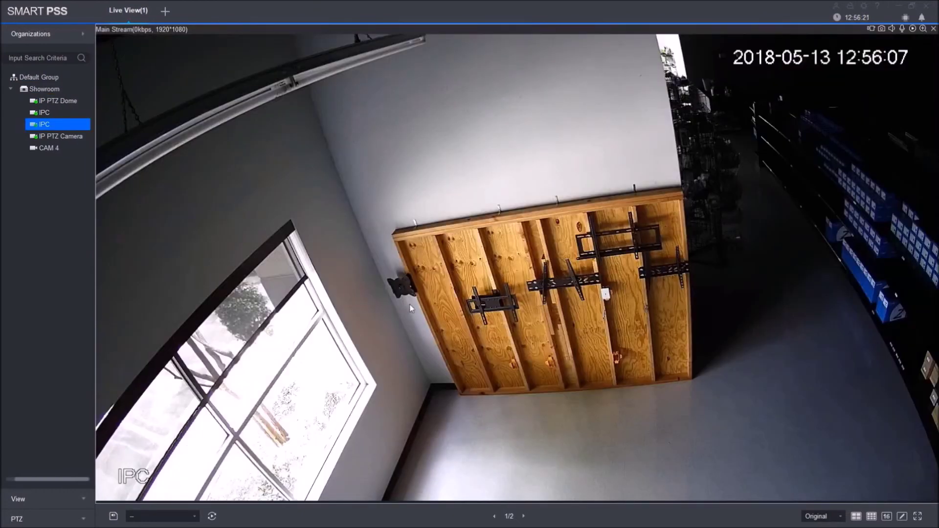
pyautogui.doubleClick(347, 292)
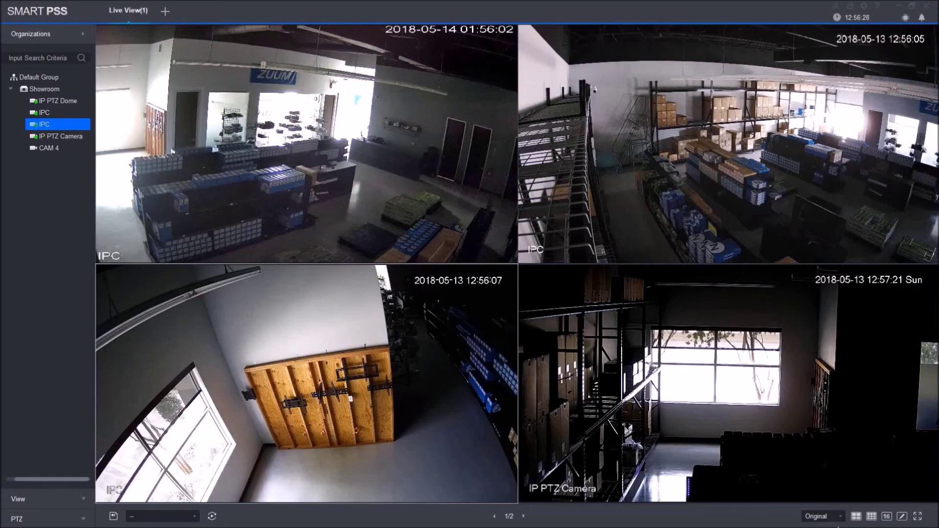
# Switch the live view through 9, 16 and 64 panes, back to 2x2, then open a New tab
pyautogui.click(871, 516)
pyautogui.click(886, 516)
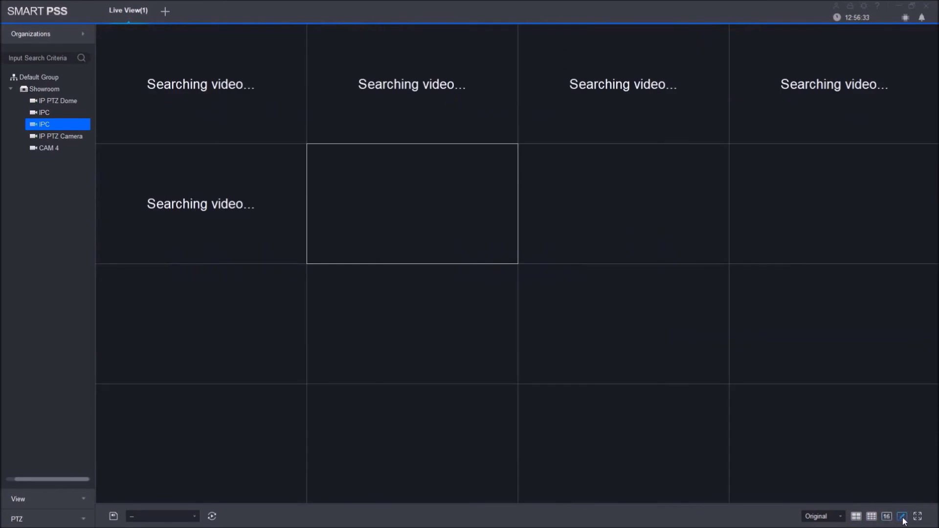
pyautogui.click(902, 518)
pyautogui.click(903, 479)
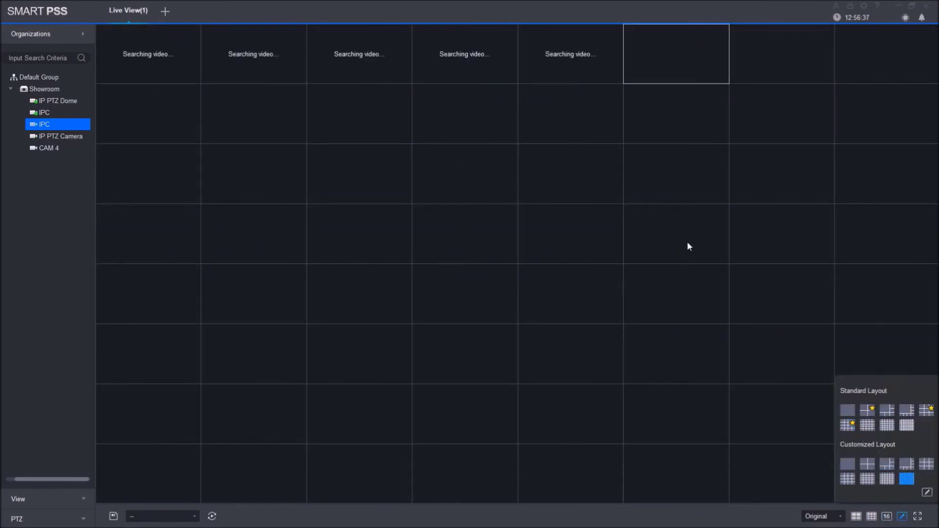
pyautogui.click(869, 414)
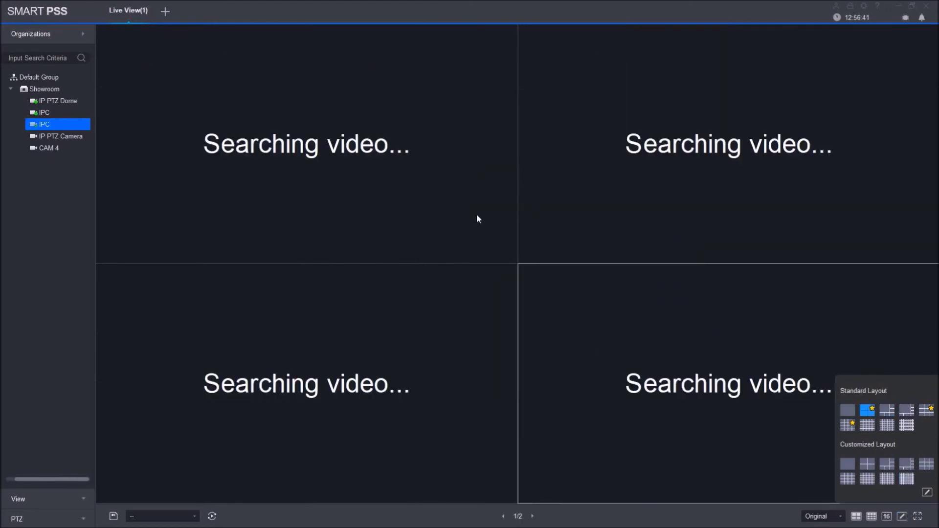
pyautogui.click(165, 11)
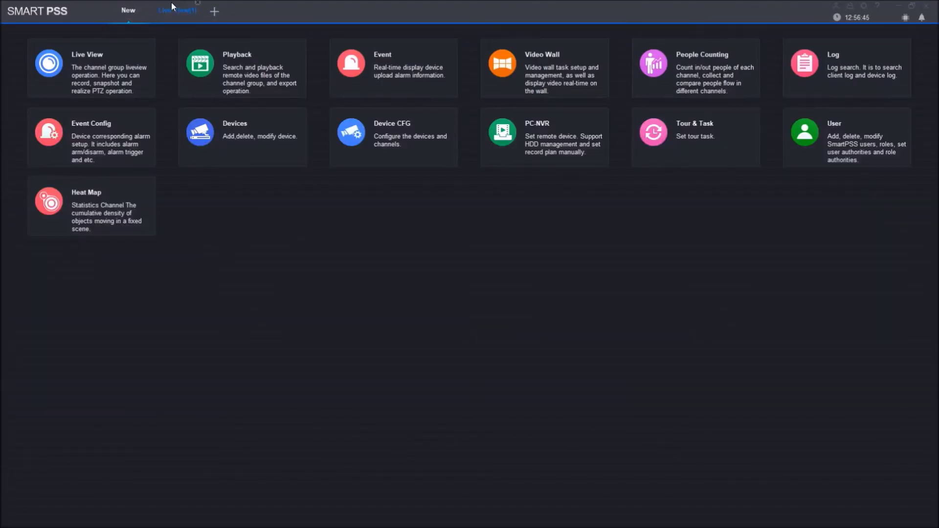
# Close Live View, open Playback and tick the Showroom IPC channel in the Device tree
pyautogui.click(196, 6)
pyautogui.click(253, 72)
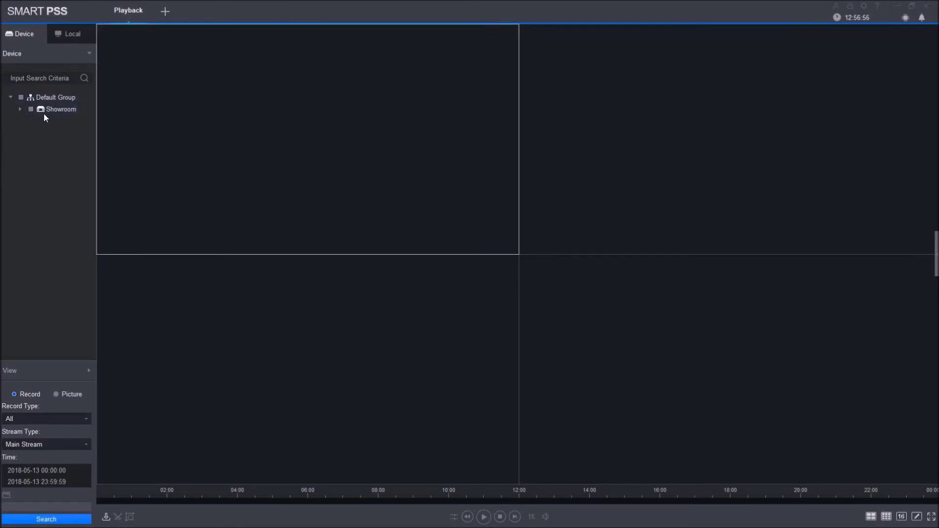
pyautogui.click(20, 109)
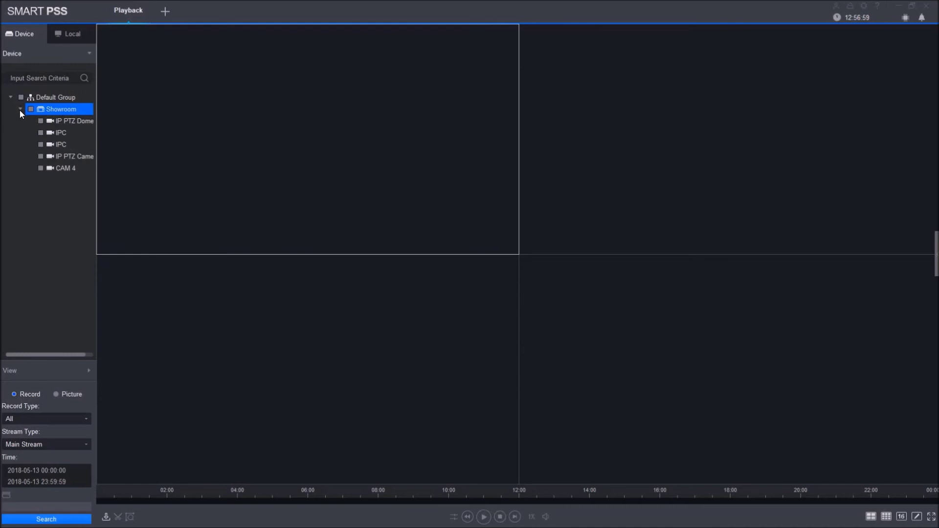
pyautogui.click(67, 136)
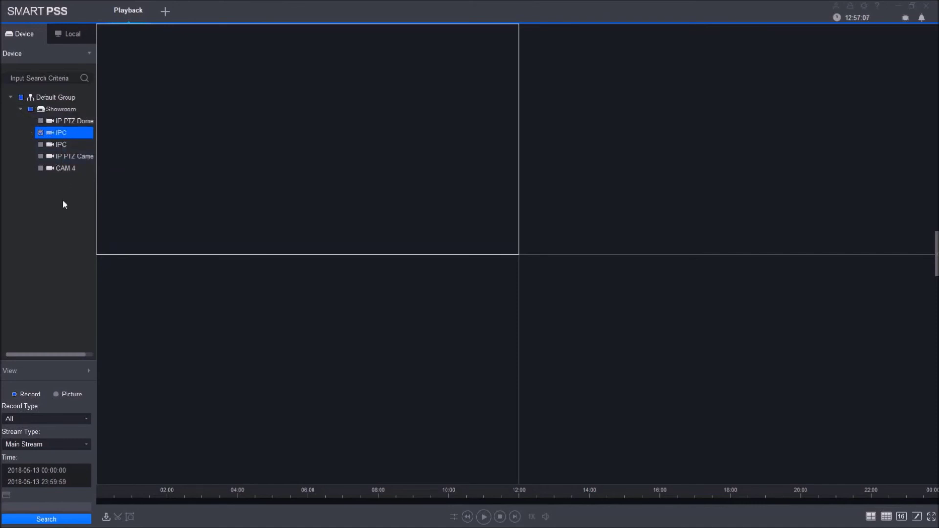
# Pick May 12 for both start and end dates, set end time 12:30:30 AM and confirm
pyautogui.click(37, 479)
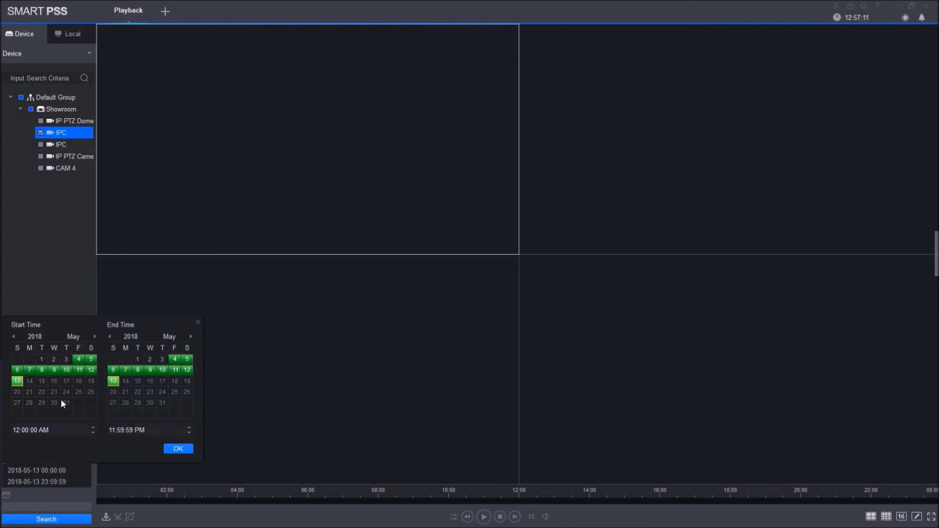
pyautogui.click(91, 371)
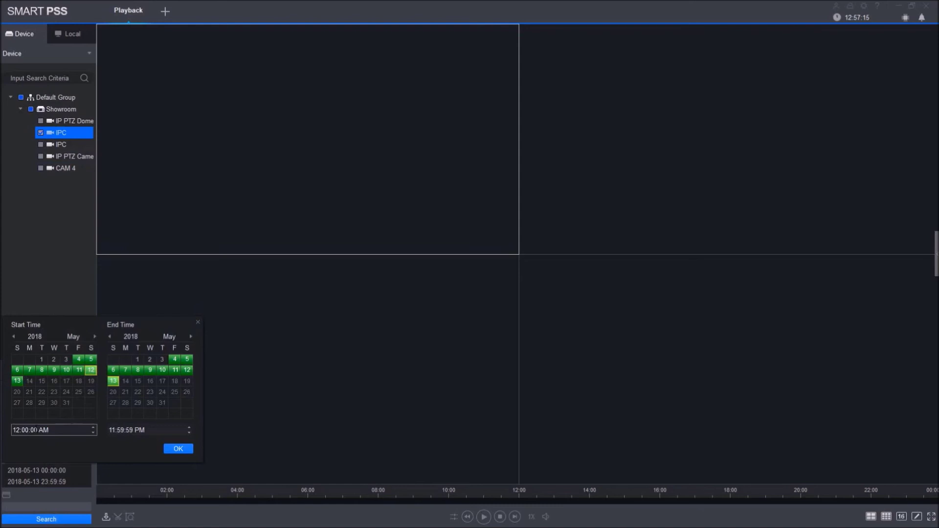
pyautogui.click(189, 369)
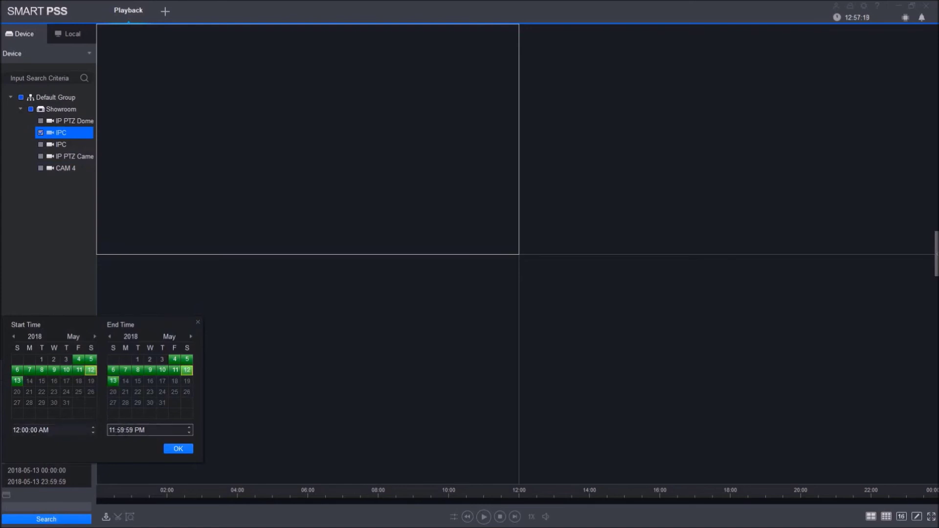
pyautogui.click(112, 430)
pyautogui.write('12')
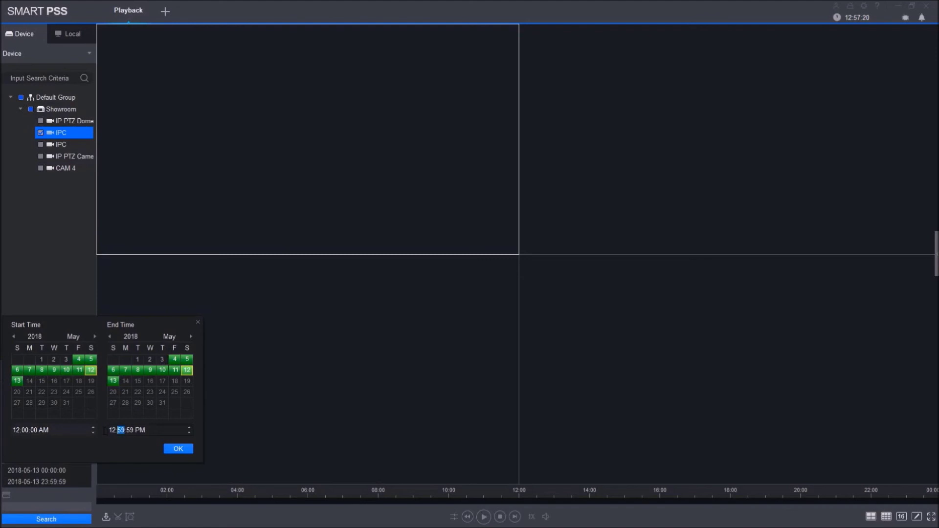
pyautogui.write('3030a')
pyautogui.click(170, 452)
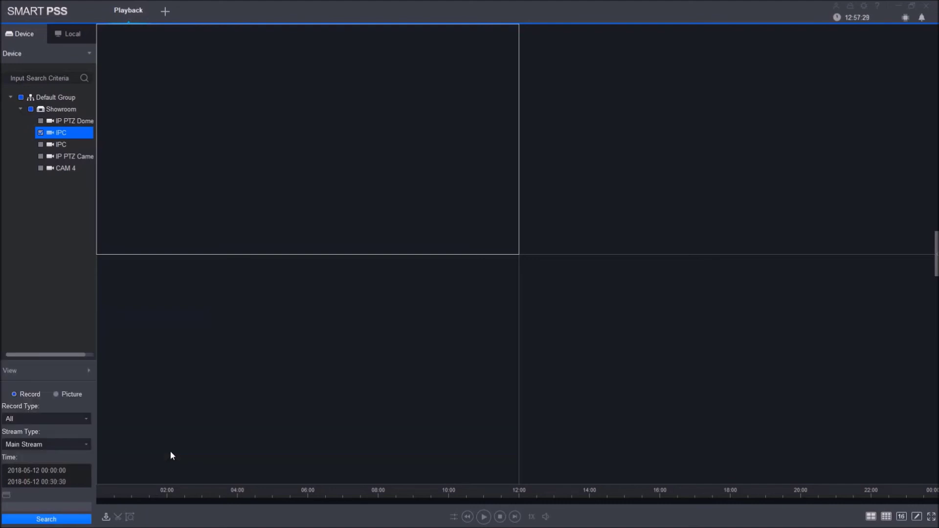
# Search and play the IPC camera's 2018-05-12 recording, open a New tab, then close Playback
pyautogui.click(38, 521)
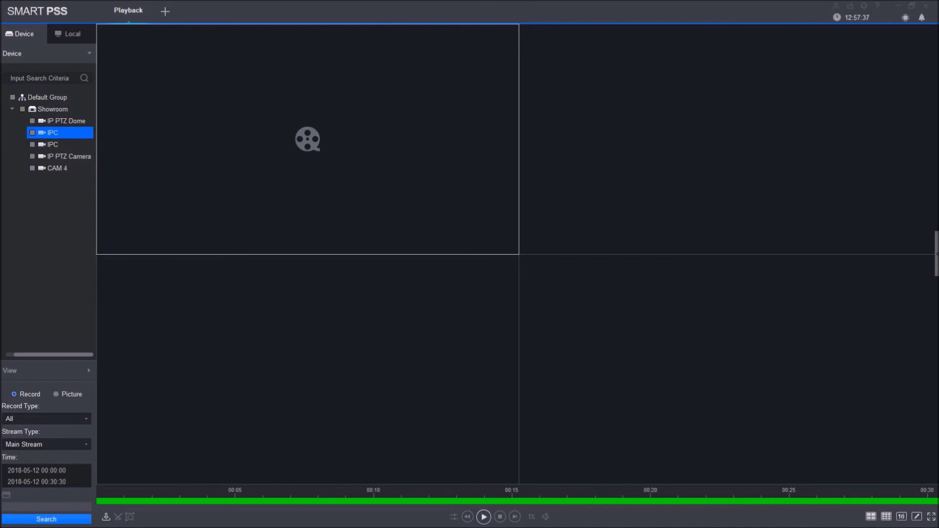
pyautogui.click(484, 517)
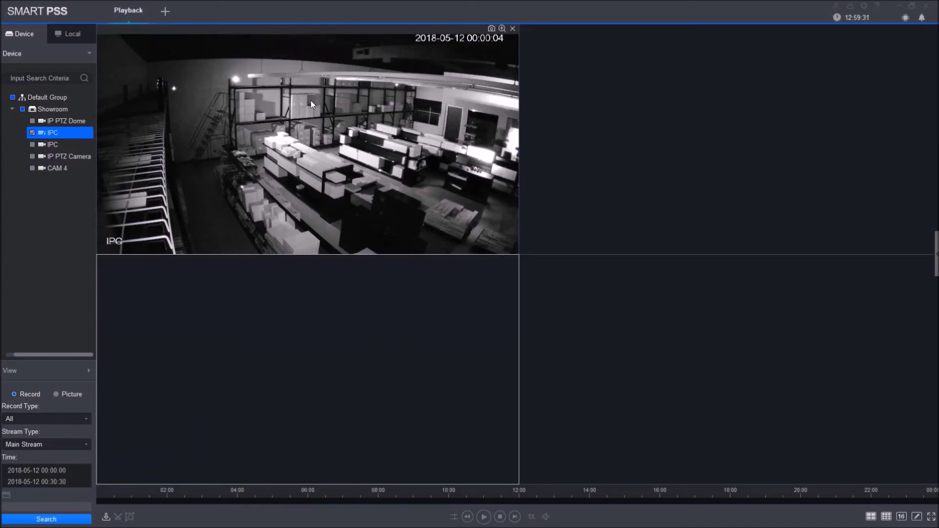
pyautogui.click(165, 10)
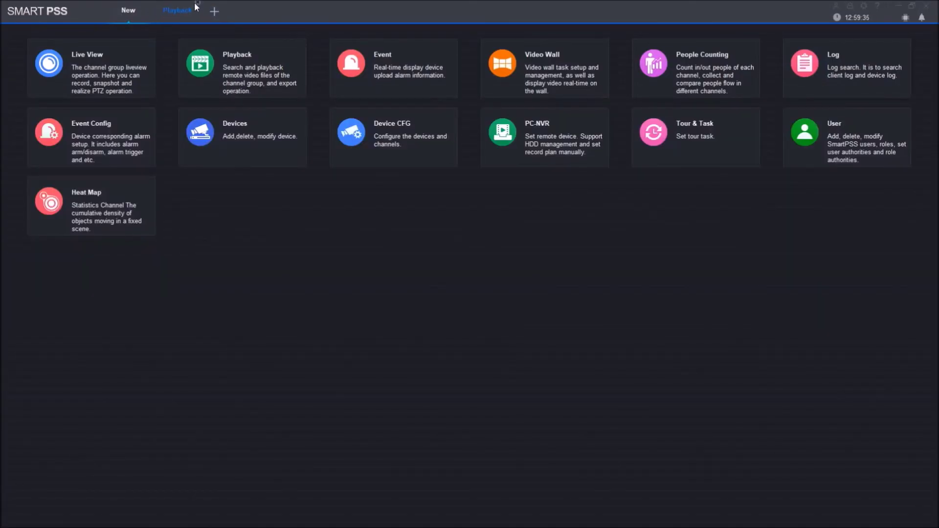
pyautogui.click(177, 10)
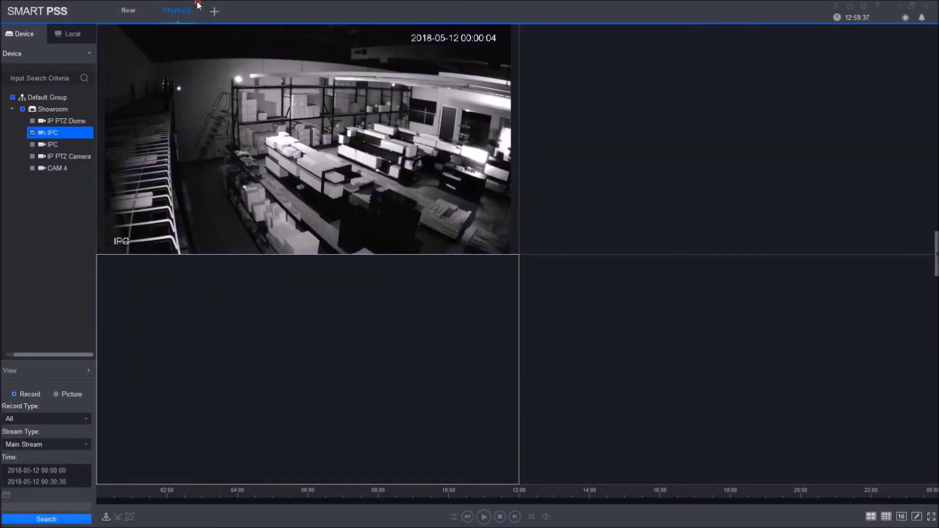
pyautogui.click(198, 2)
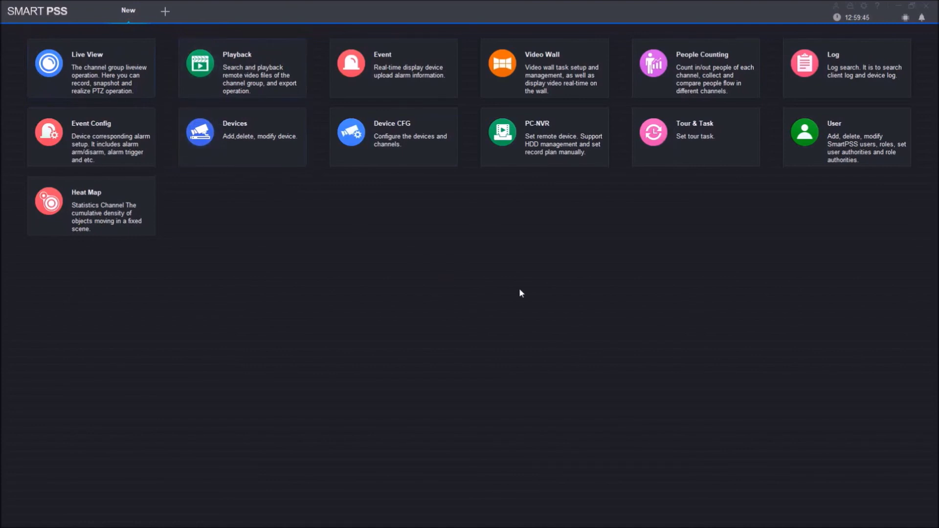
# Open User management, discard a new role draft without saving, and begin adding a user
pyautogui.click(851, 137)
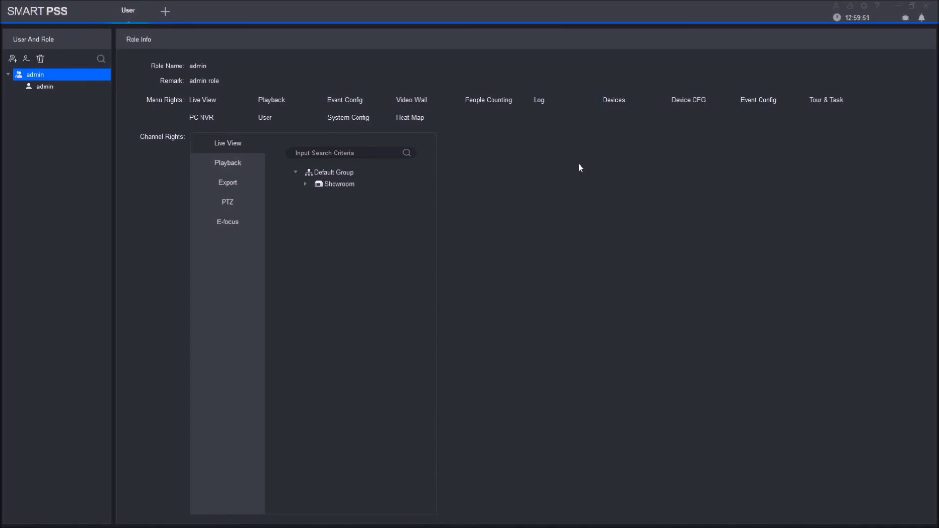
pyautogui.click(16, 60)
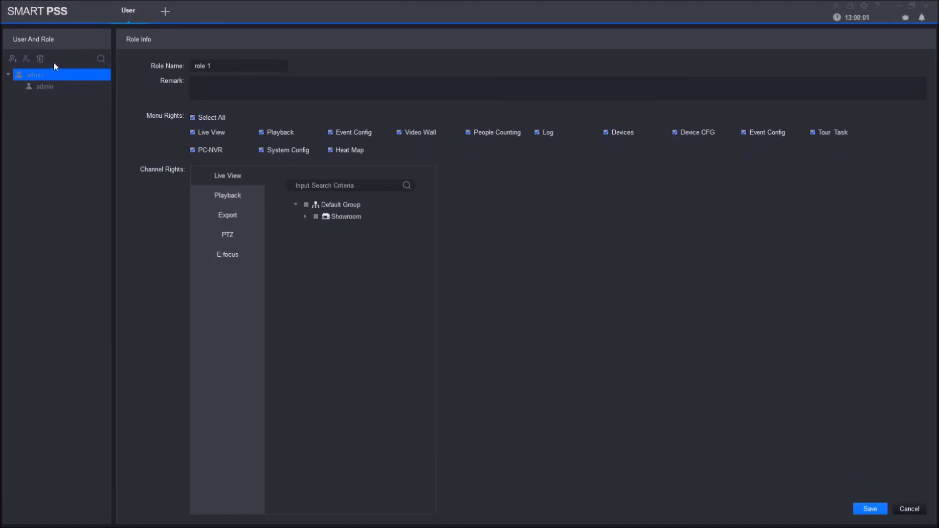
pyautogui.click(909, 510)
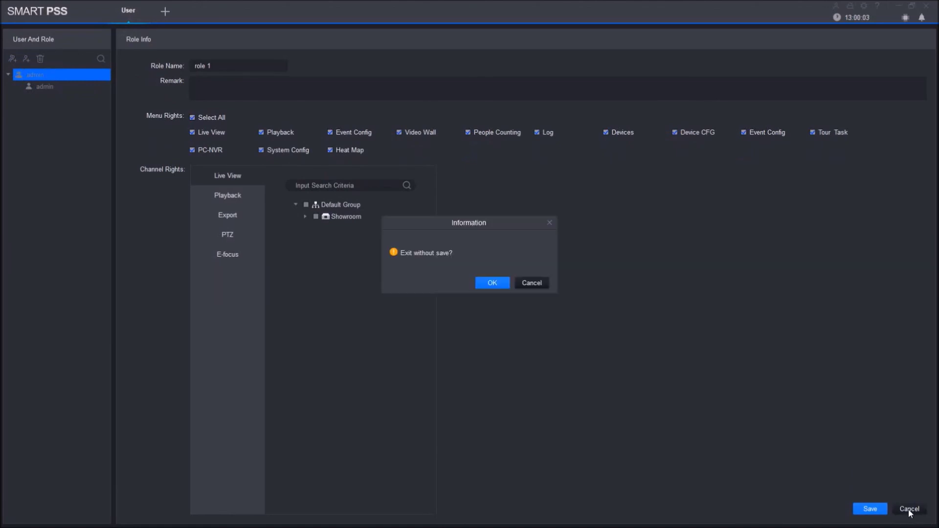
pyautogui.click(503, 284)
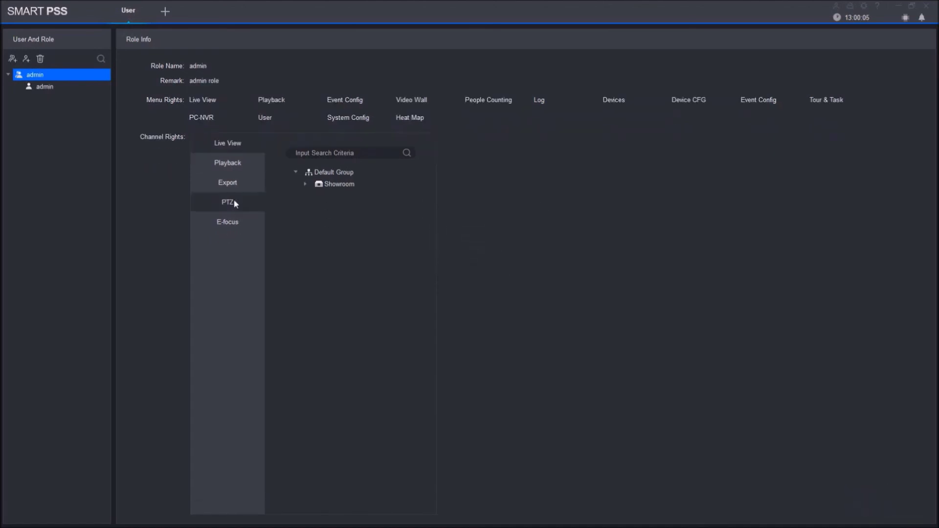
pyautogui.click(27, 59)
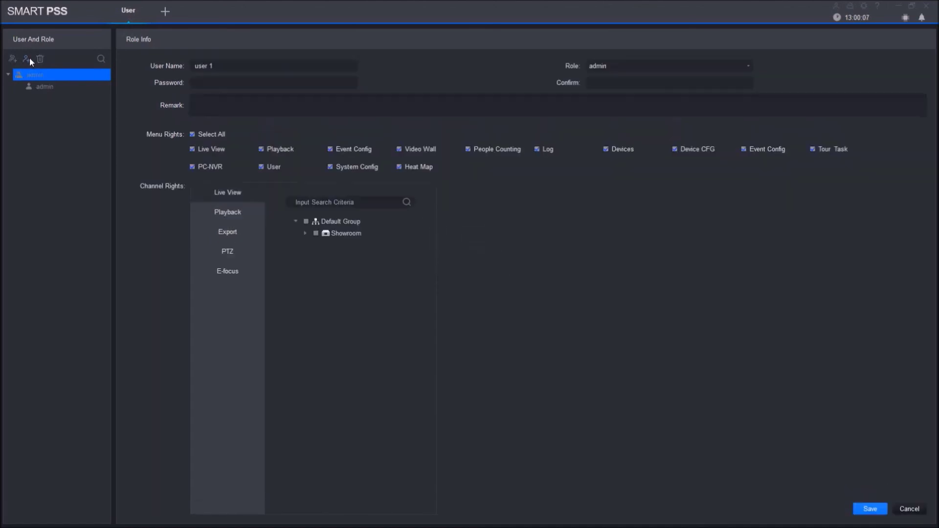
# Rename the new user to 'guest', clear all menu rights, then exit without saving
pyautogui.click(189, 66)
pyautogui.hotkey('ctrl', 'a')
pyautogui.press('BackSpace')
pyautogui.write('guest')
pyautogui.click(192, 134)
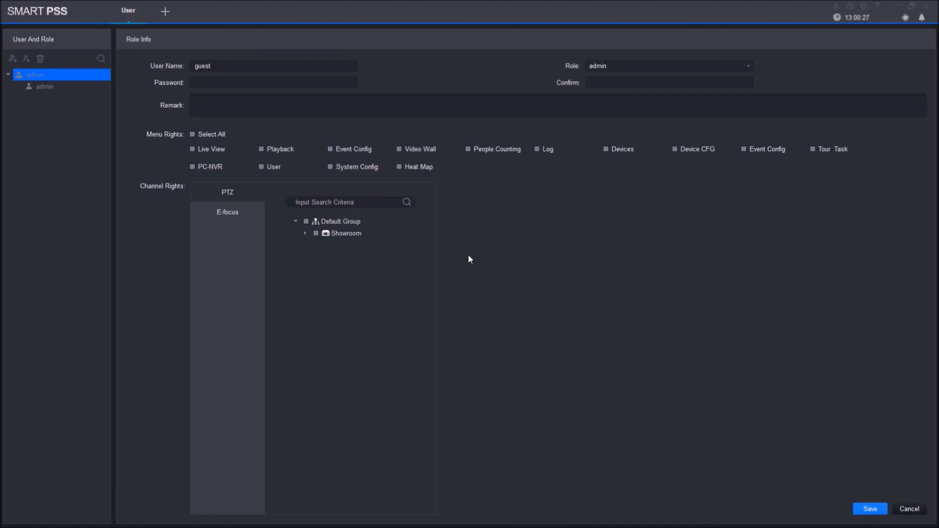
pyautogui.click(910, 509)
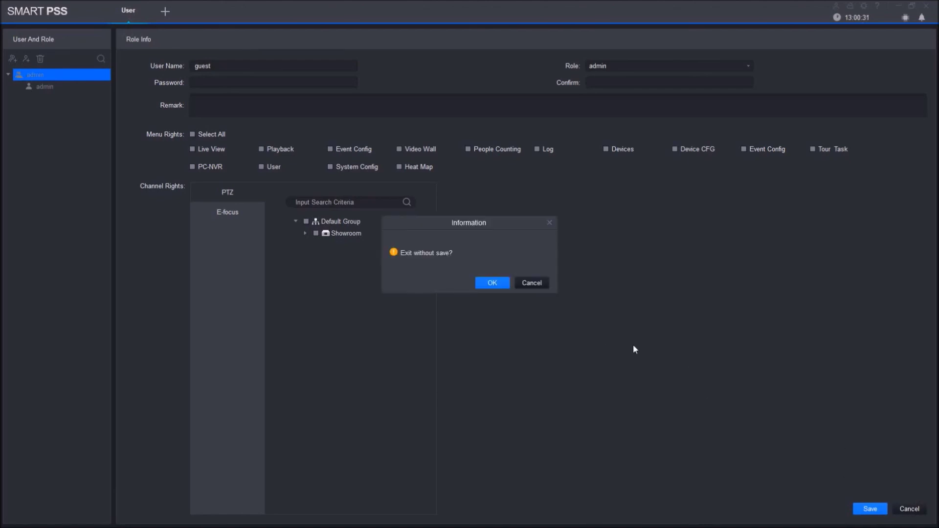
pyautogui.click(486, 283)
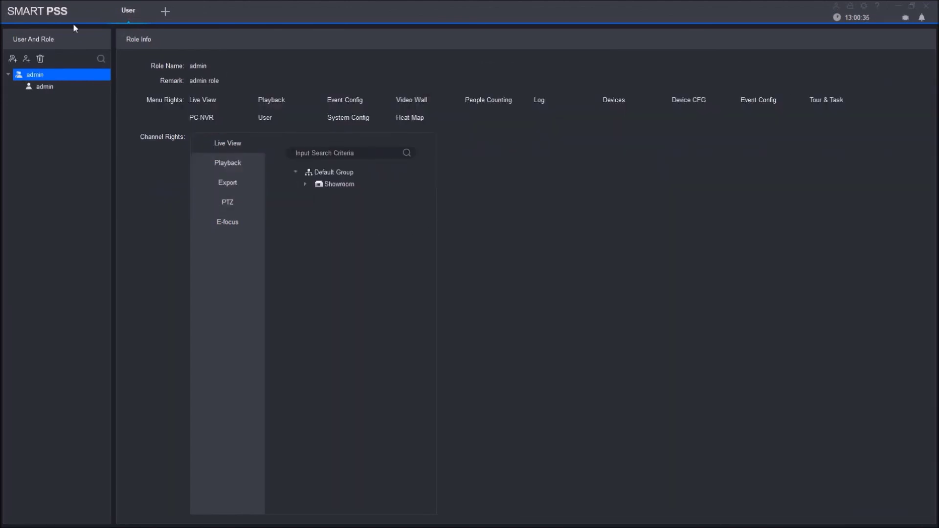
# Open a New tab with the module tiles and close the User management tab
pyautogui.click(166, 11)
pyautogui.click(197, 3)
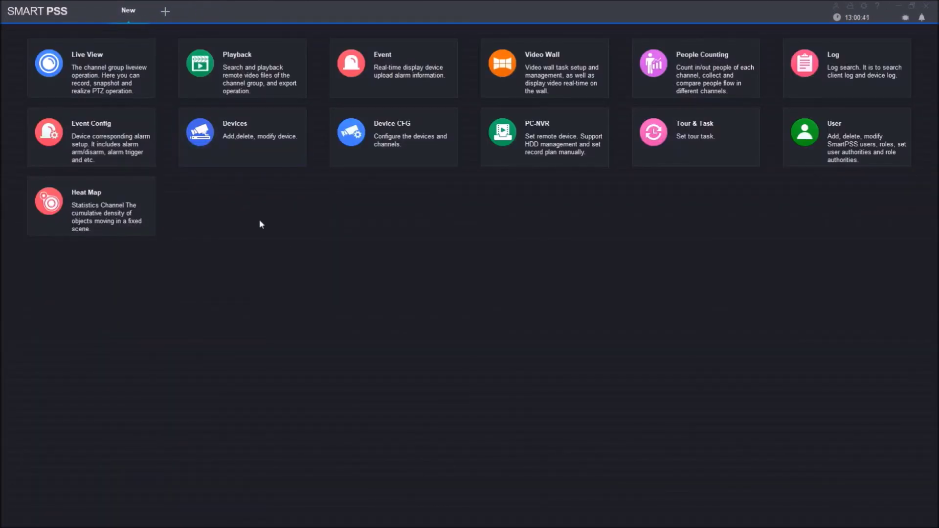